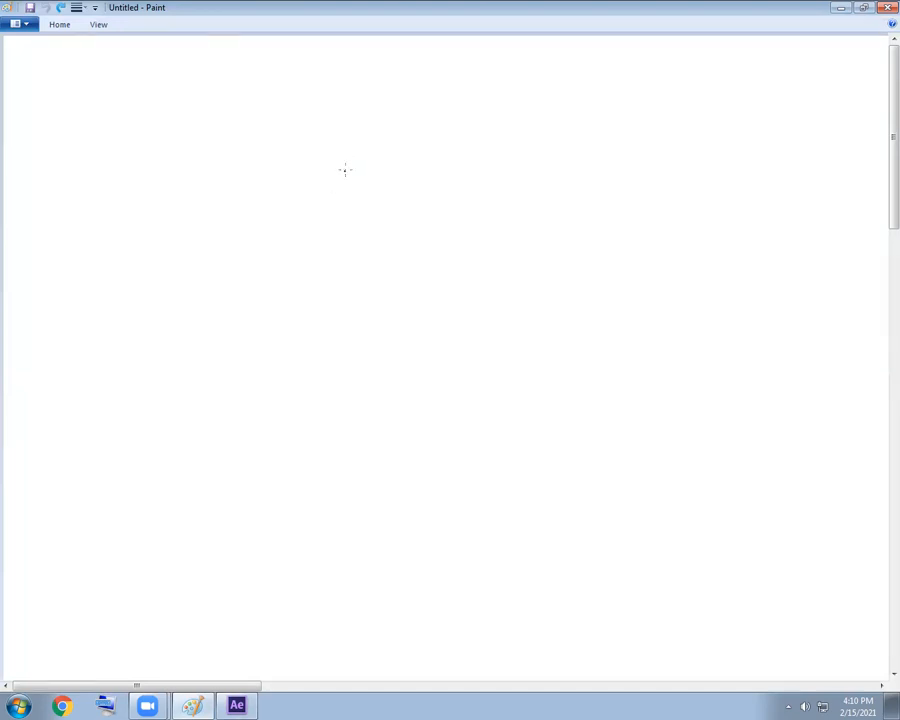
Handwrite a column of topics on the blank canvas: Graph, Parenting, Expression, Linking
mouse_move(317, 116)
left_mouse_down()
mouse_move(326, 150)
mouse_move(366, 146)
mouse_move(373, 156)
left_mouse_up()
left_click_drag(300, 198, 406, 186)
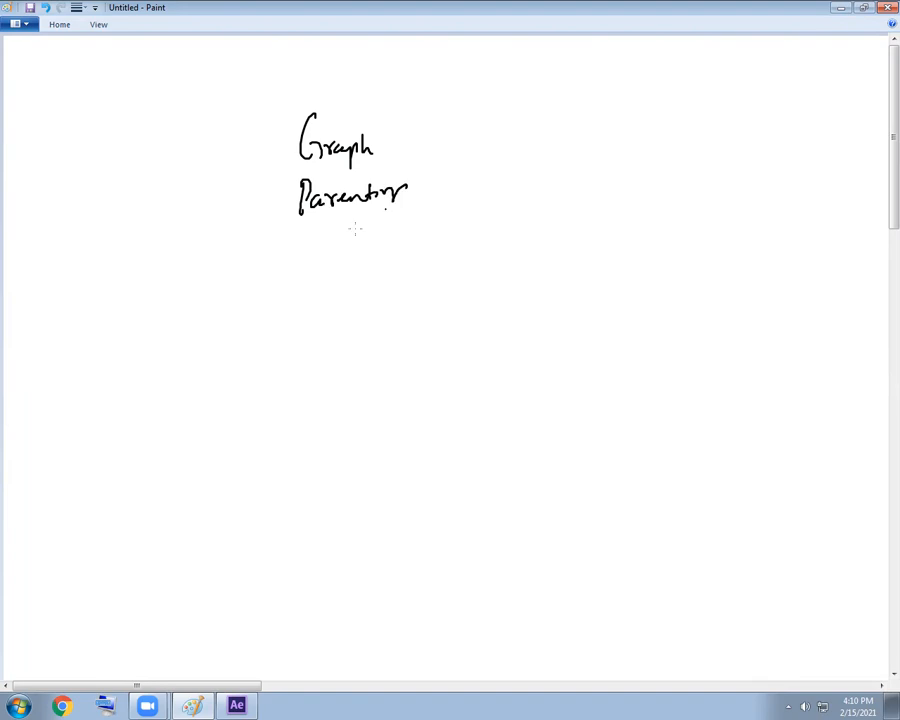
mouse_move(302, 232)
left_mouse_down()
mouse_move(316, 250)
mouse_move(422, 232)
left_mouse_up()
mouse_move(301, 268)
left_mouse_down()
mouse_move(300, 290)
mouse_move(319, 297)
left_mouse_up()
mouse_move(321, 296)
left_mouse_down()
mouse_move(381, 272)
mouse_move(352, 309)
left_mouse_up()
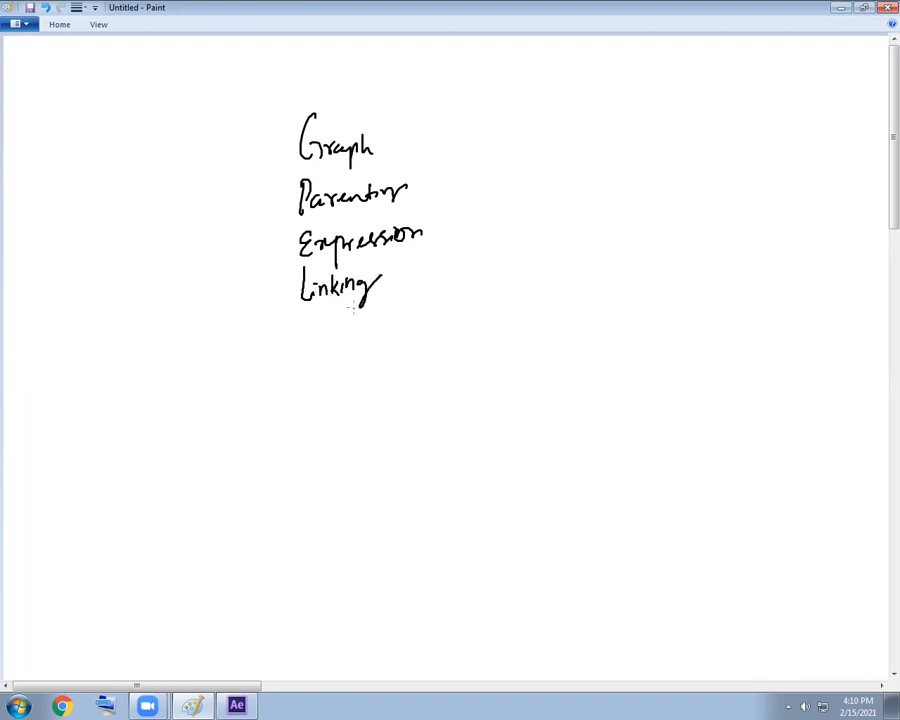
Draw a vertical divider beside the topic list and handwrite Key, ease in/out and Velocity on its other side
left_click_drag(287, 96, 271, 307)
mouse_move(142, 125)
left_mouse_down()
mouse_move(141, 156)
mouse_move(144, 144)
left_mouse_up()
left_click_drag(144, 144, 164, 154)
left_click_drag(166, 140, 177, 160)
left_click_drag(134, 188, 254, 184)
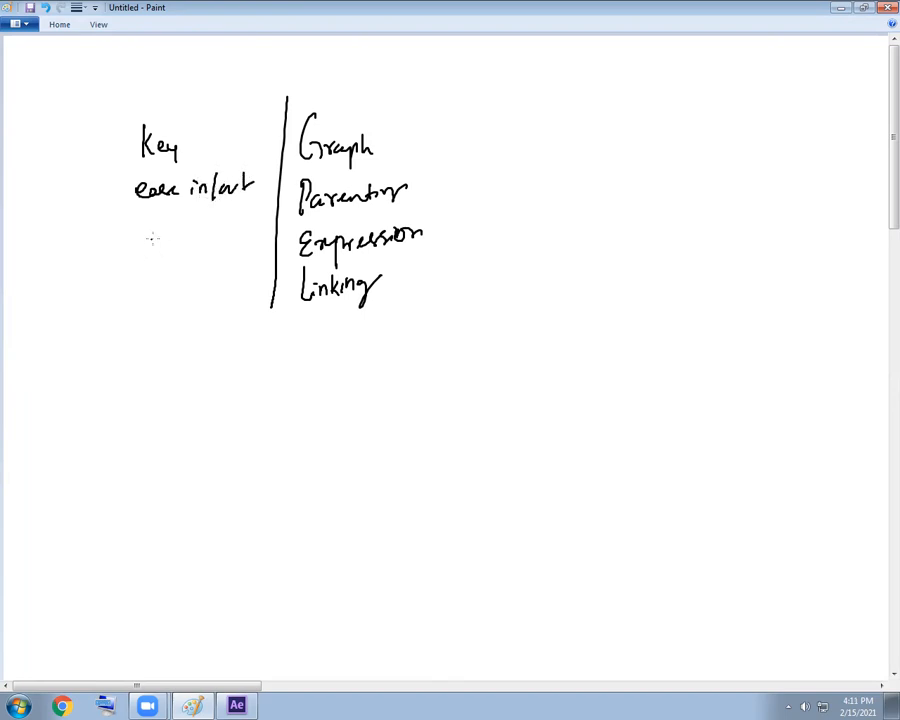
mouse_move(142, 230)
left_mouse_down()
mouse_move(175, 234)
mouse_move(202, 240)
mouse_move(201, 226)
mouse_move(227, 252)
left_mouse_up()
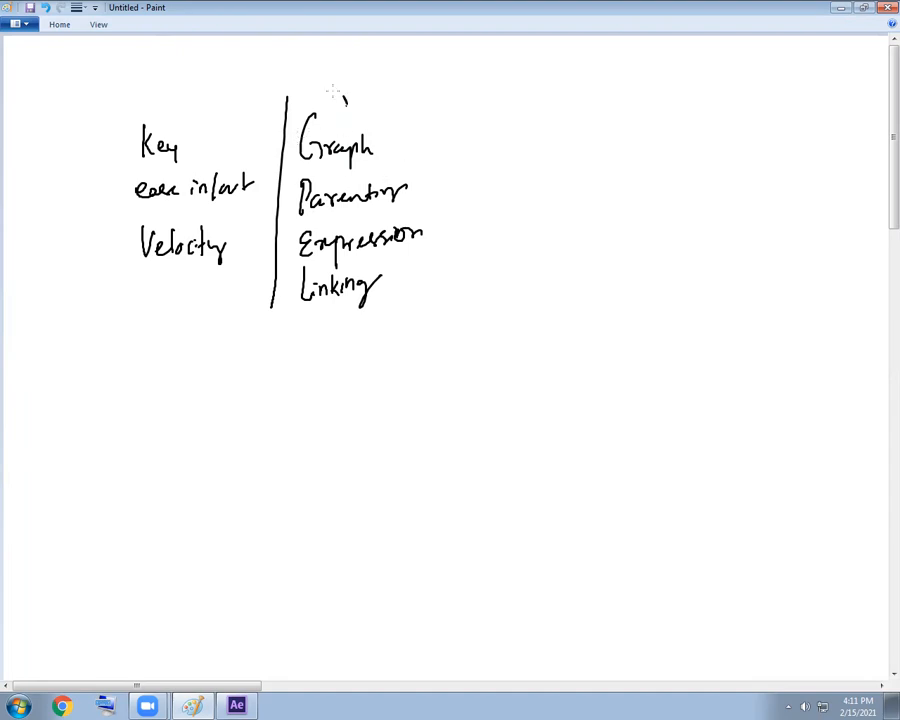
Try to mark the word Graph with freehand strokes
left_click_drag(342, 96, 286, 127)
key("ctrl+z")
mouse_move(388, 142)
left_mouse_down()
mouse_move(396, 155)
mouse_move(414, 122)
left_mouse_up()
Switch to After Effects and create a new composition, Comp 1, with the NTSC D1 preset
key("alt+Tab")
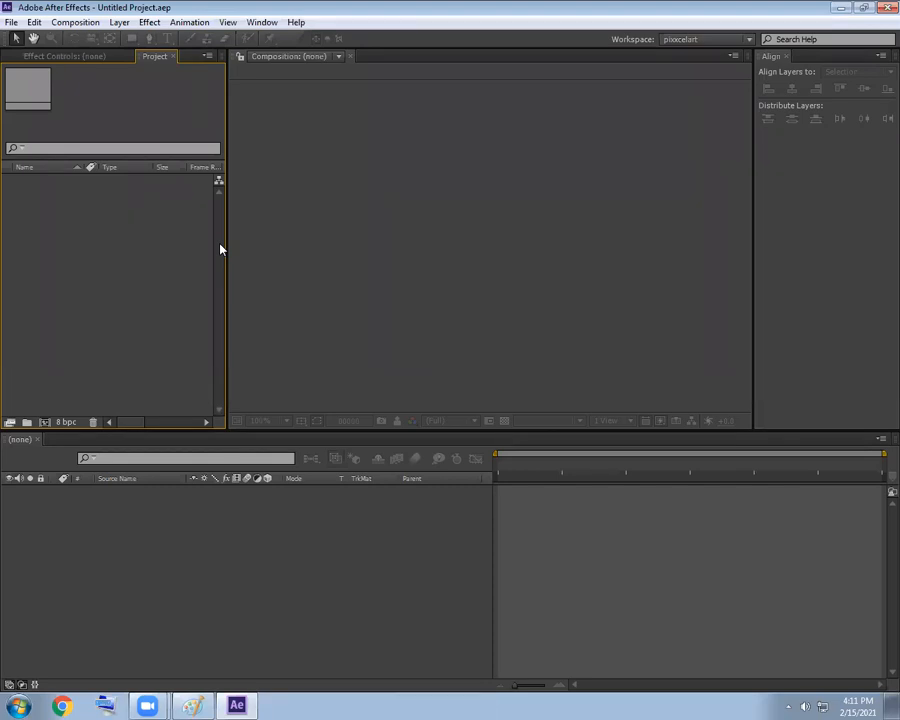
left_click(354, 312)
key("ctrl+n")
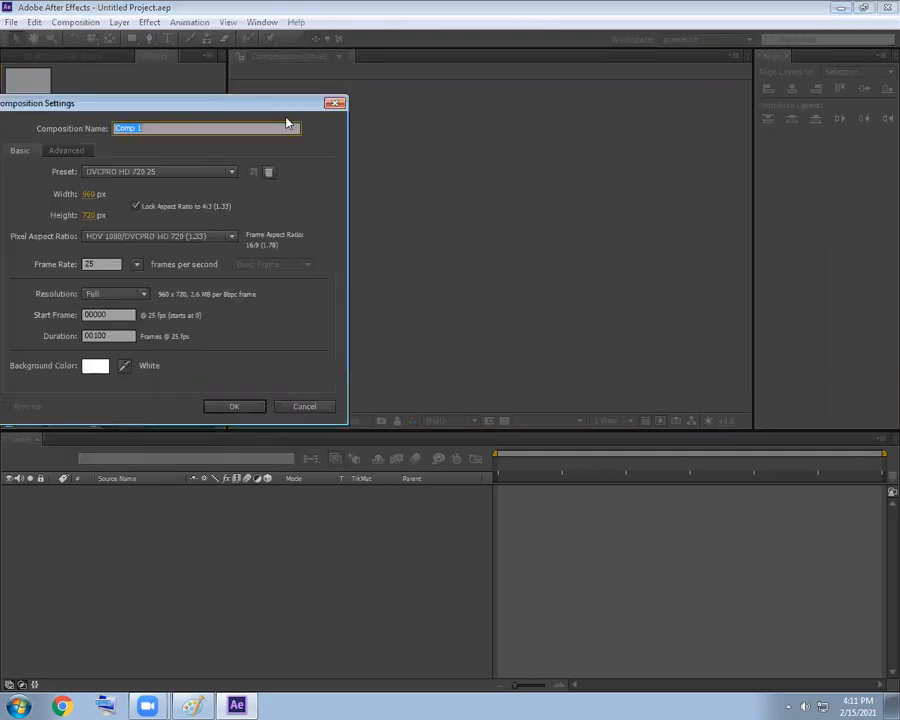
left_click(170, 173)
left_click(128, 292)
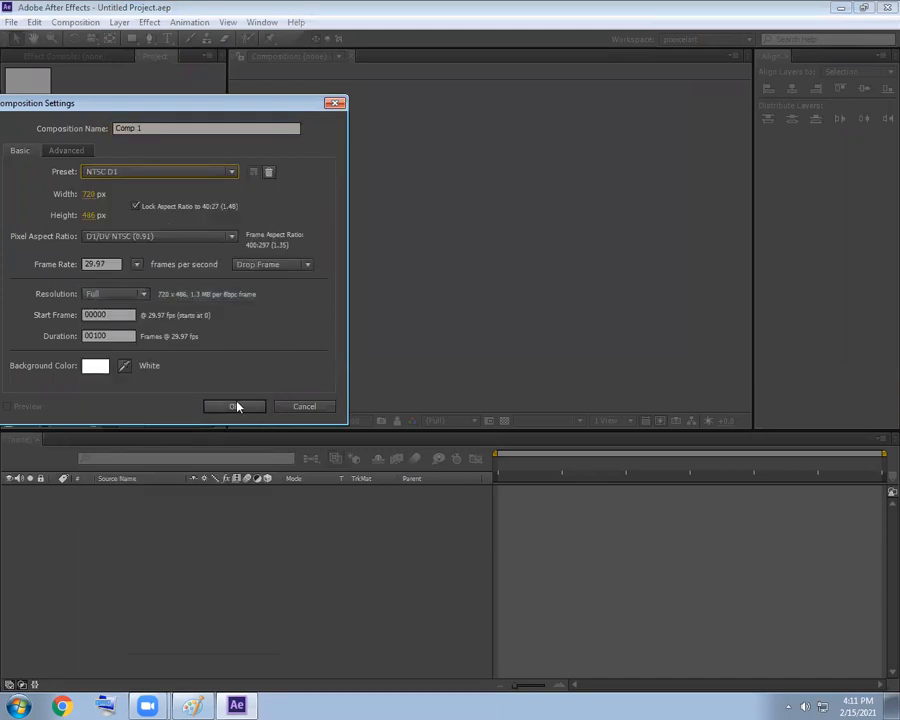
left_click(237, 407)
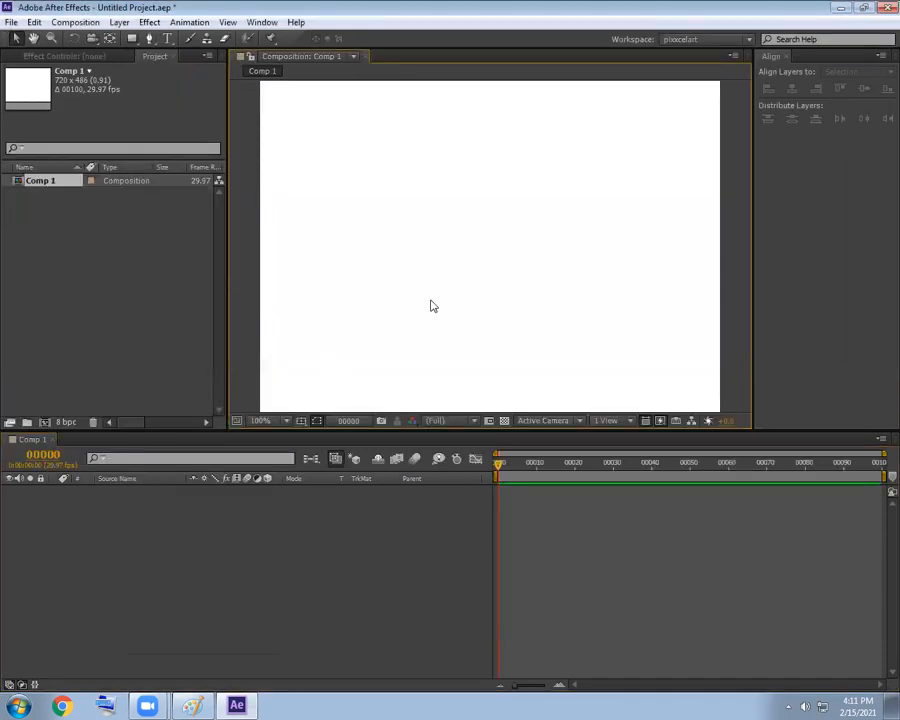
Add a red solid layer 50 px wide and 200 px high to the composition
key("ctrl+y")
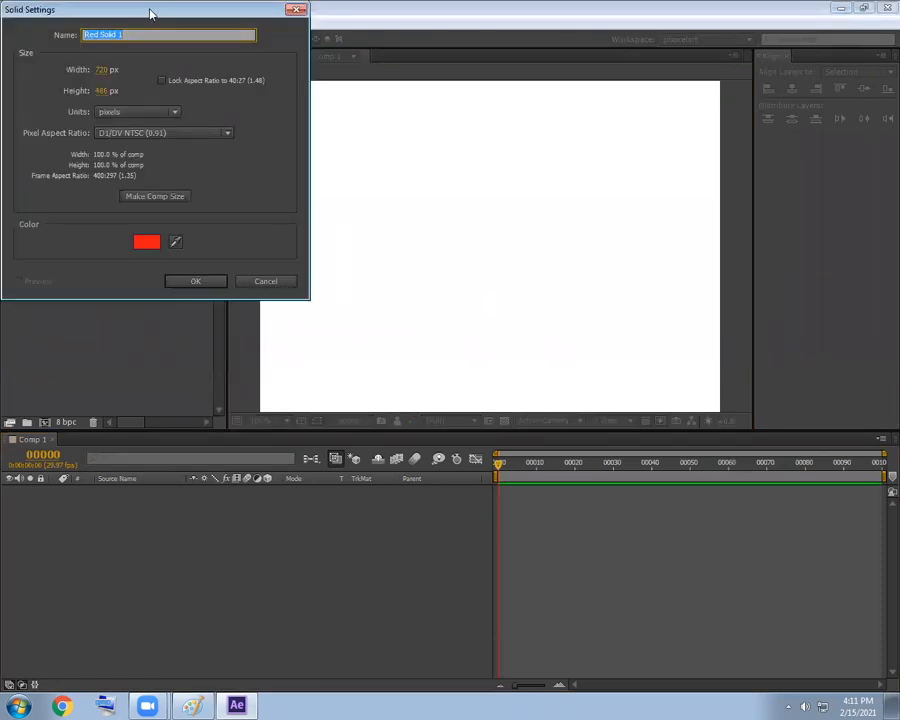
left_click_drag(150, 14, 278, 85)
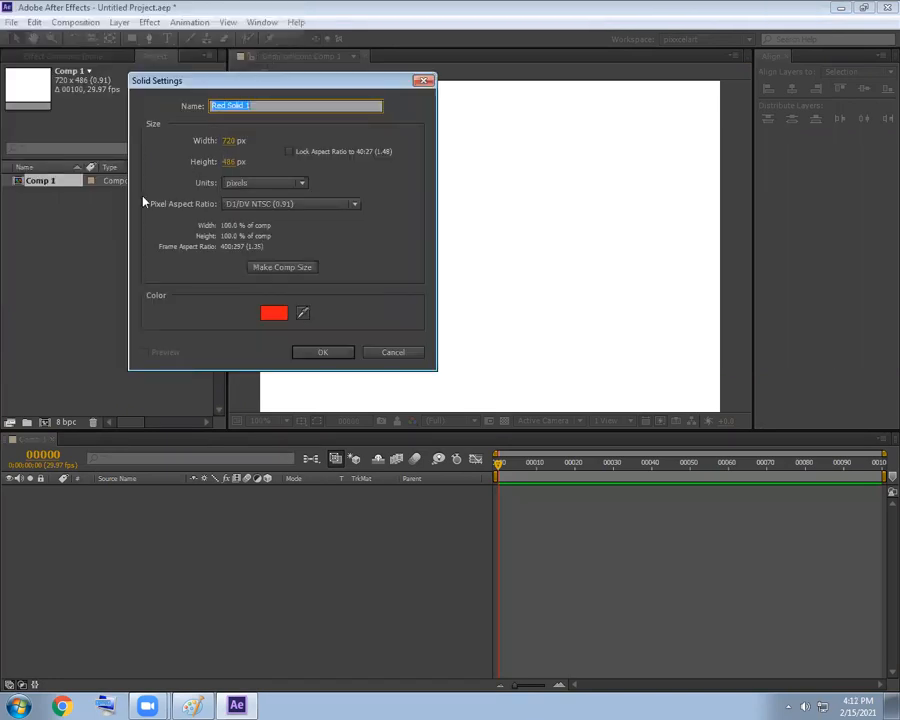
left_click(231, 141)
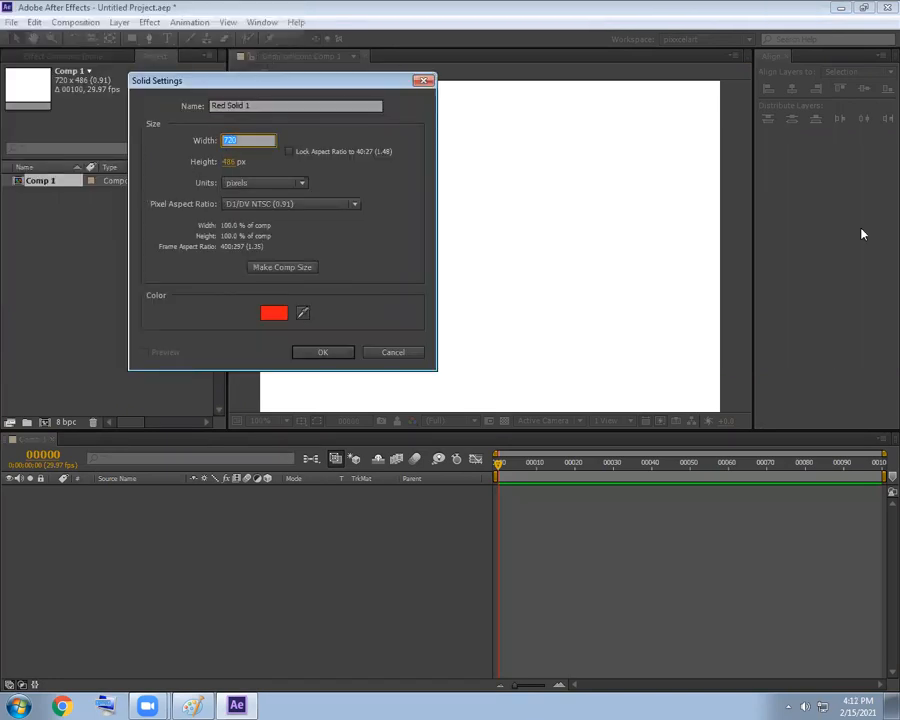
key("Right")
double_click(229, 140)
type("2")
key("BackSpace")
type("50")
key("Tab")
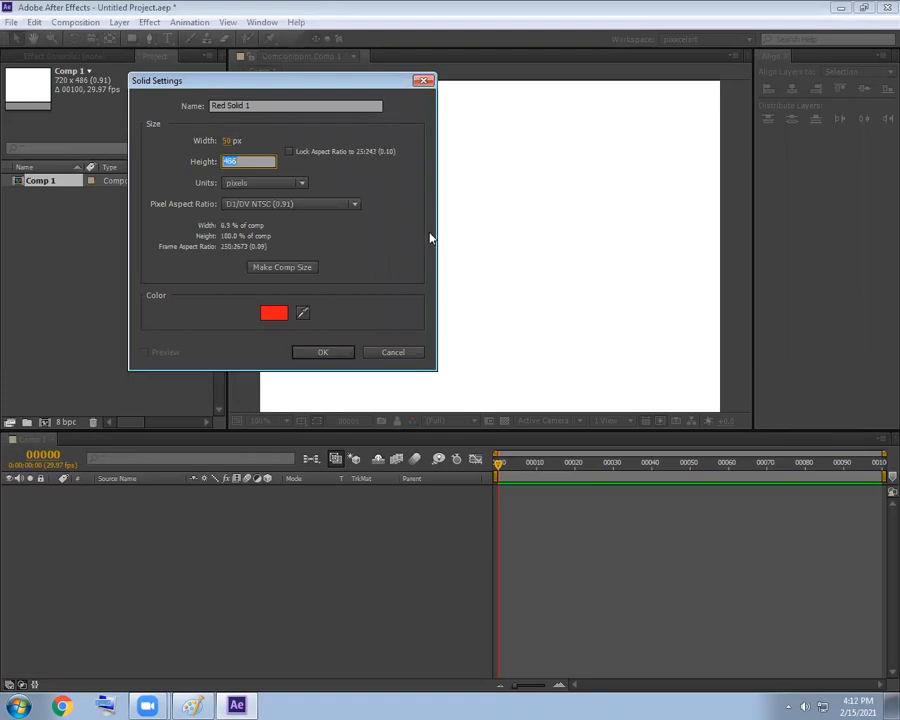
type("200")
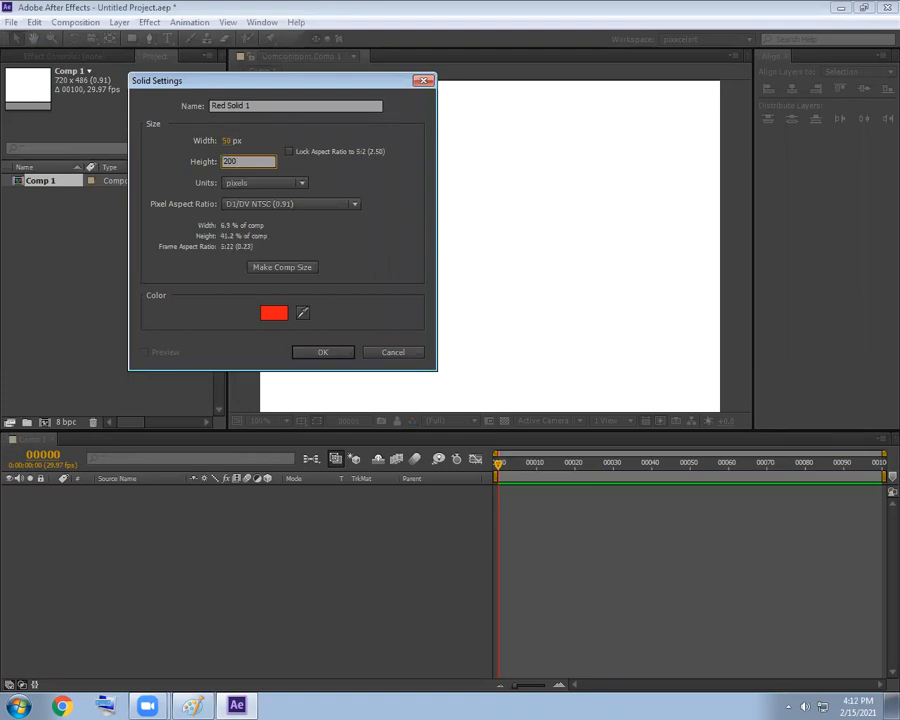
left_click(316, 354)
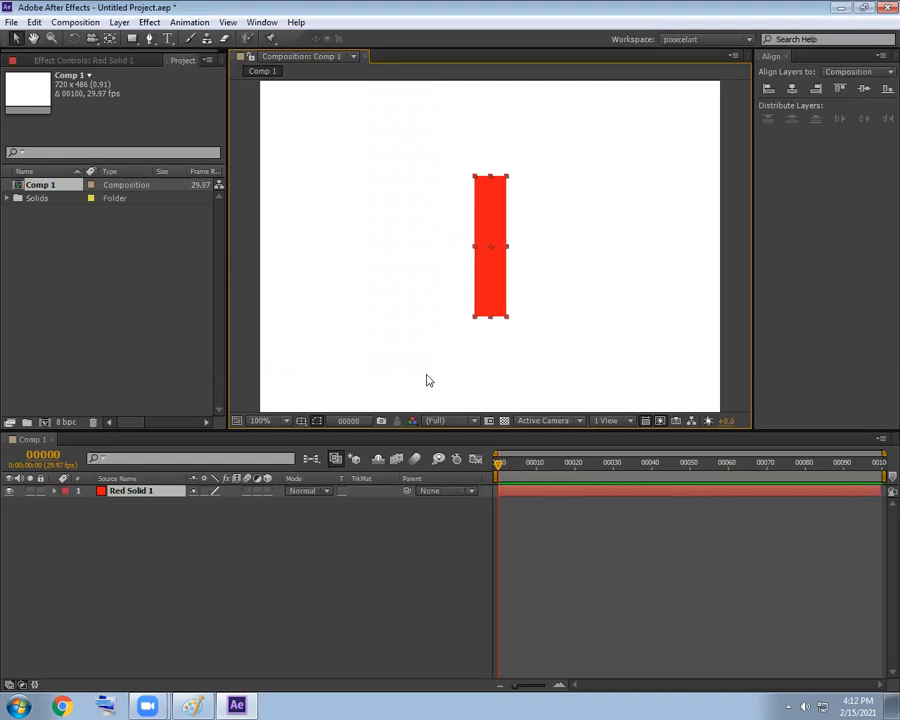
Review the settings of Comp 1, including its preset and duration, and accept them
key("ctrl+k")
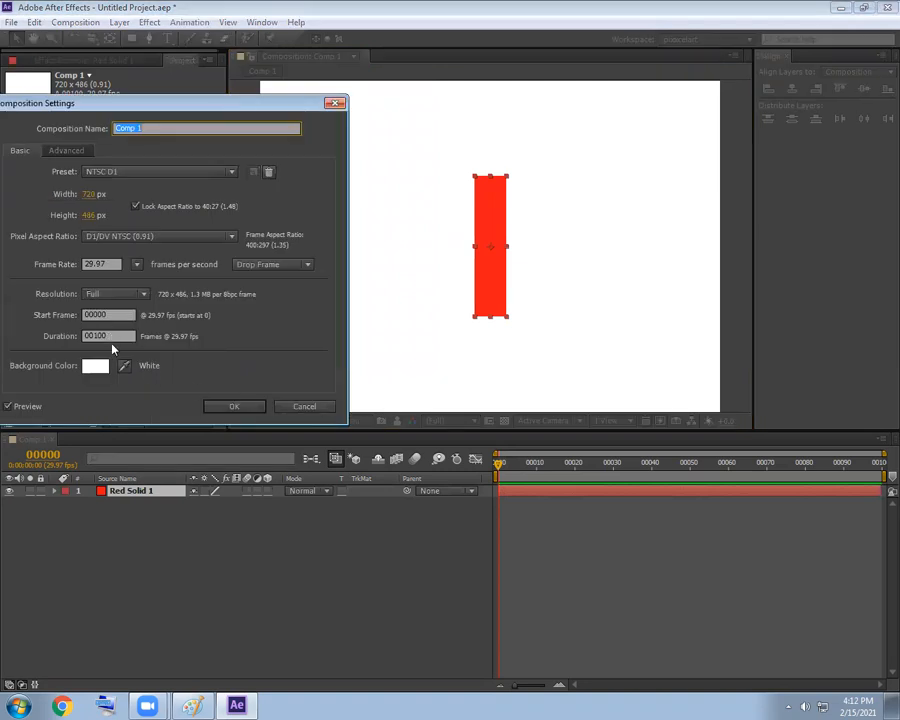
left_click(262, 405)
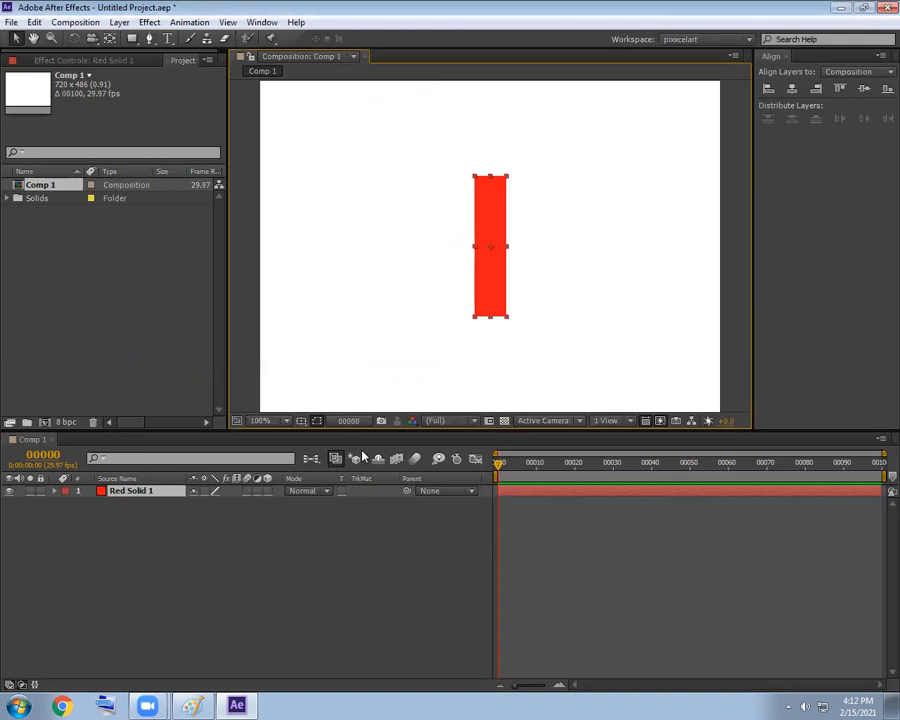
Reveal the red solid's scale and try scaling it proportionally about its centre, undoing each attempt
key("s")
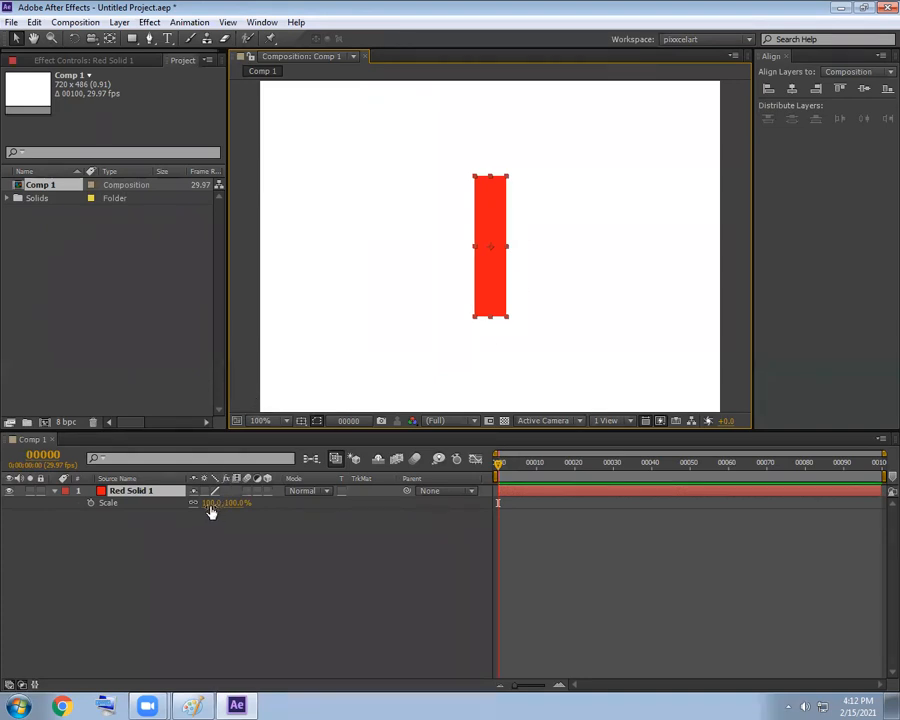
left_click_drag(211, 503, 231, 518)
key("ctrl+z")
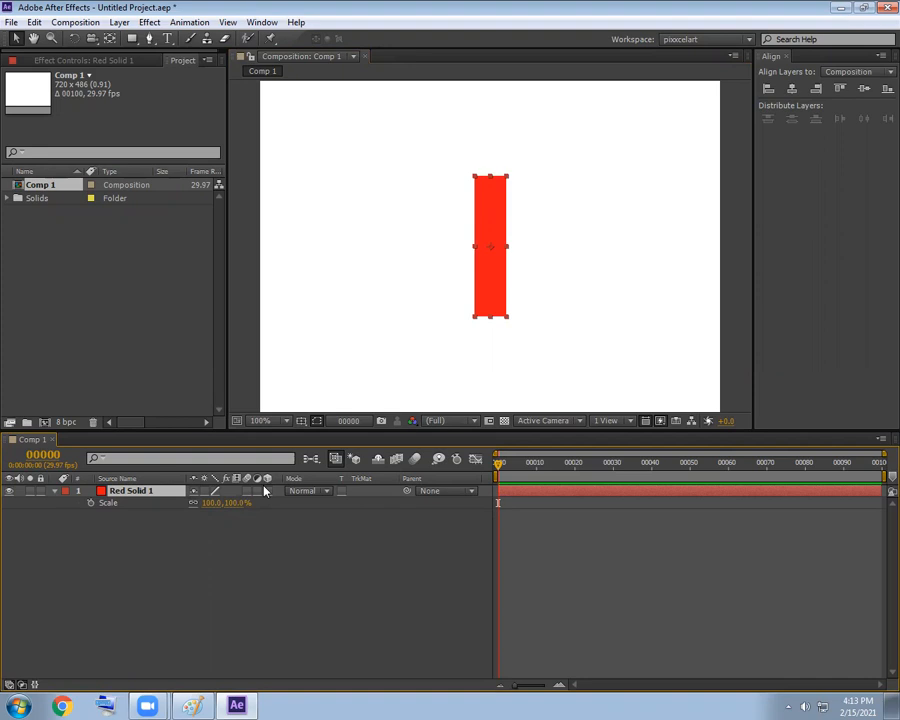
left_click_drag(218, 507, 247, 497)
key("ctrl+z")
mouse_move(220, 510)
left_mouse_down()
mouse_move(246, 504)
mouse_move(231, 507)
left_mouse_up()
Try moving the red solid's anchor point to its bottom edge by hand and return it to the centre
left_click(111, 42)
left_click_drag(490, 248, 489, 317)
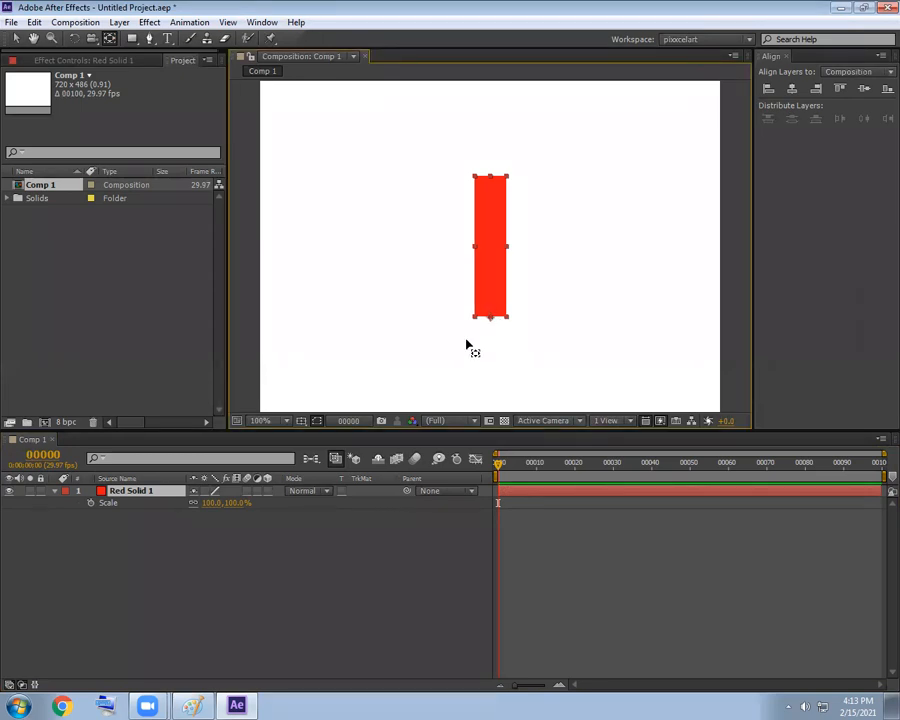
left_click_drag(489, 317, 488, 250)
Expand all transform properties of the red solid and select its source in the Solids folder to check its dimensions
left_click(55, 491)
left_click(55, 491)
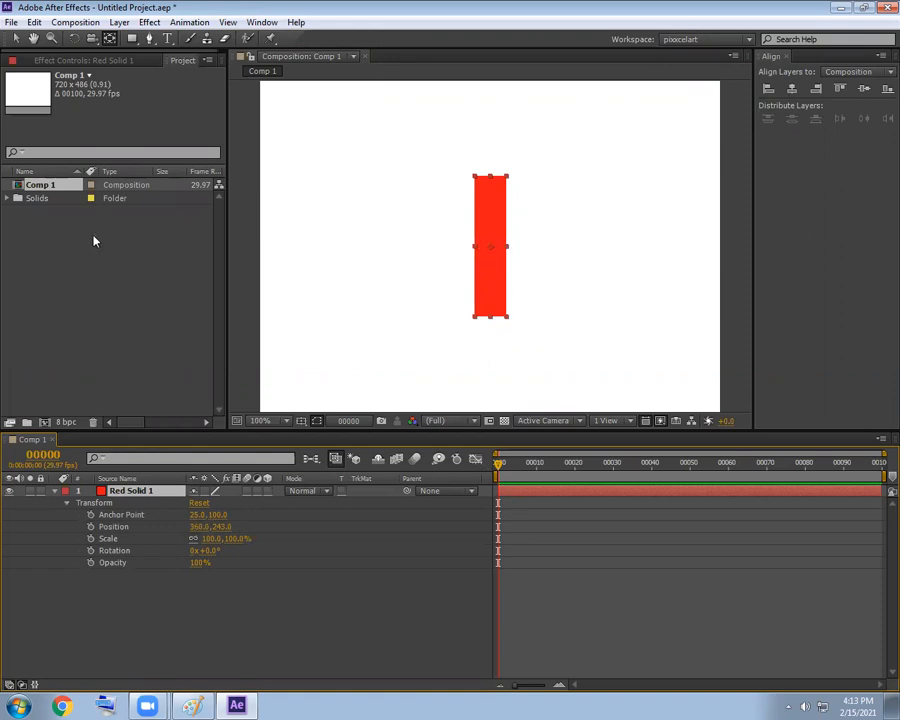
left_click(17, 198)
left_click(40, 211)
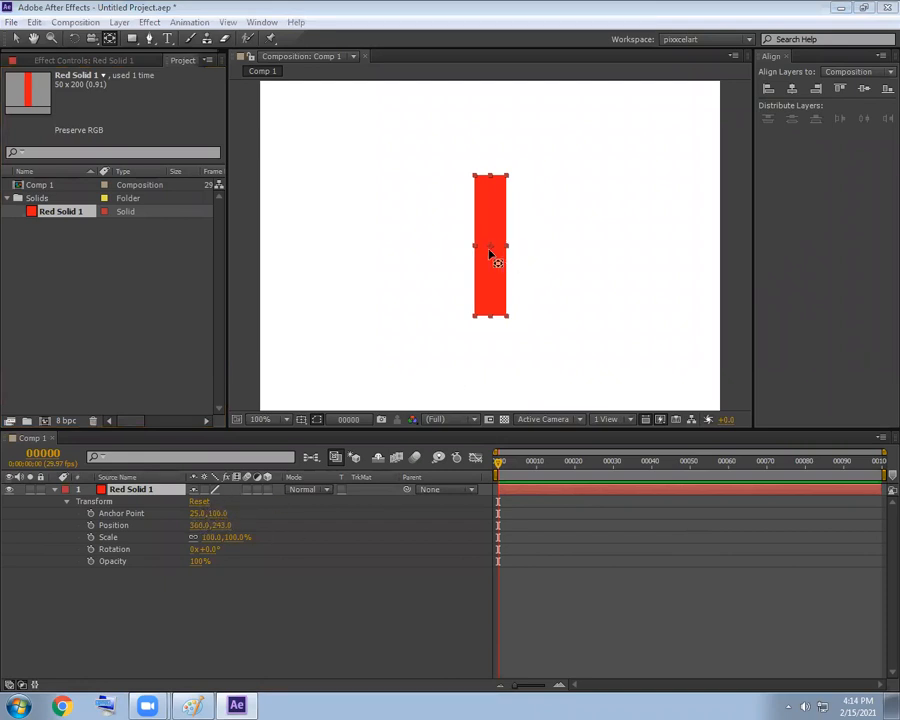
Try setting the Y value of the red solid's anchor point to 0 and undo it
left_click(218, 513)
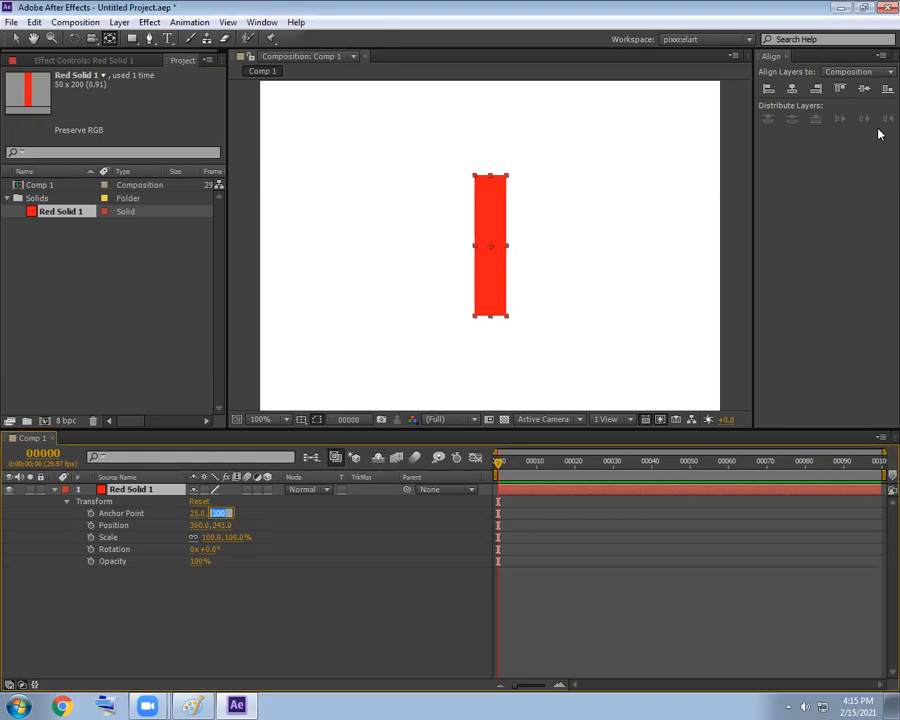
type("0")
key("Return")
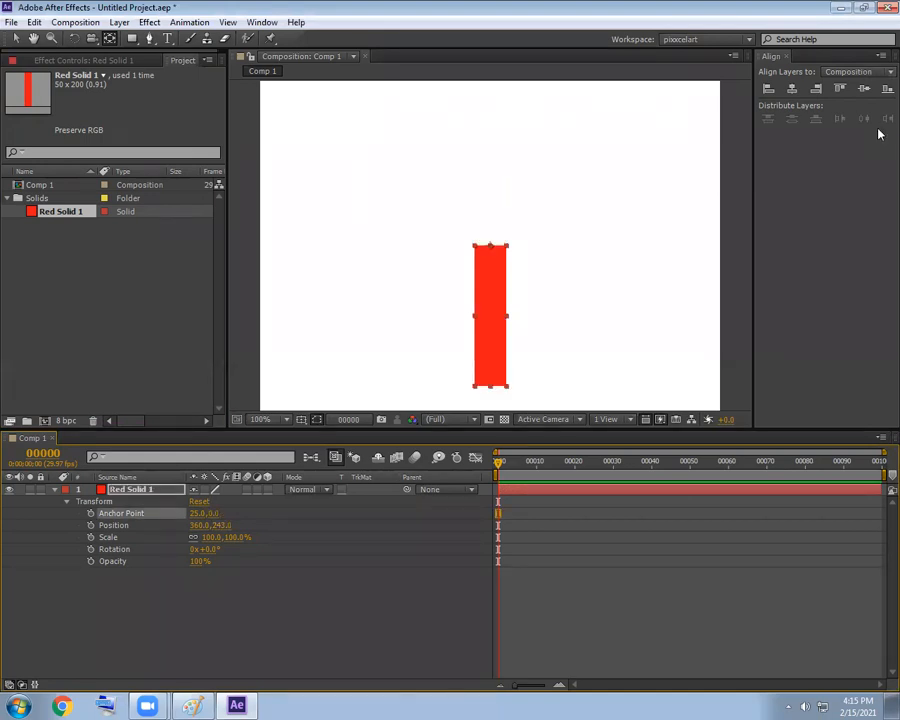
key("ctrl+z")
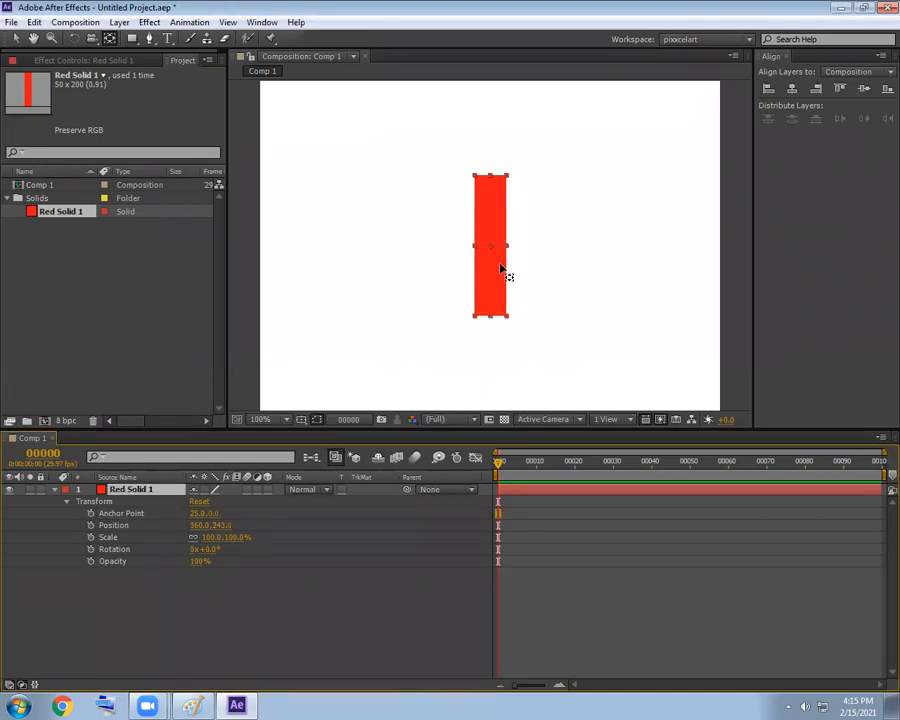
Set the Y value of the red solid's anchor point to 200
left_click(222, 514)
type("200")
key("Return")
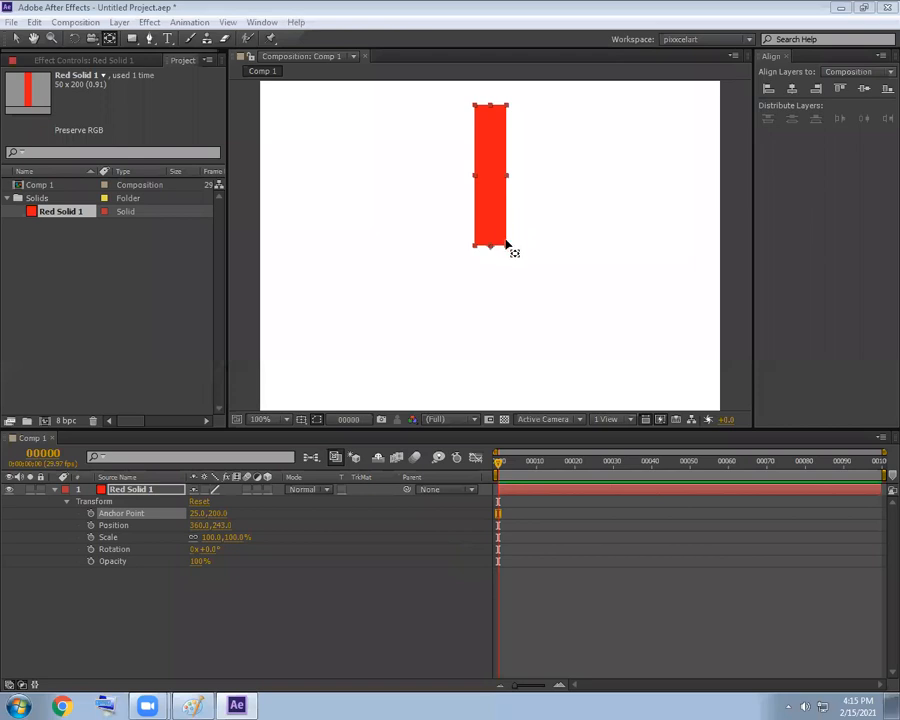
Open the red solid in its own layer view, widen that view to inspect the anchor point, and close it
key("ctrl")
double_click(517, 487)
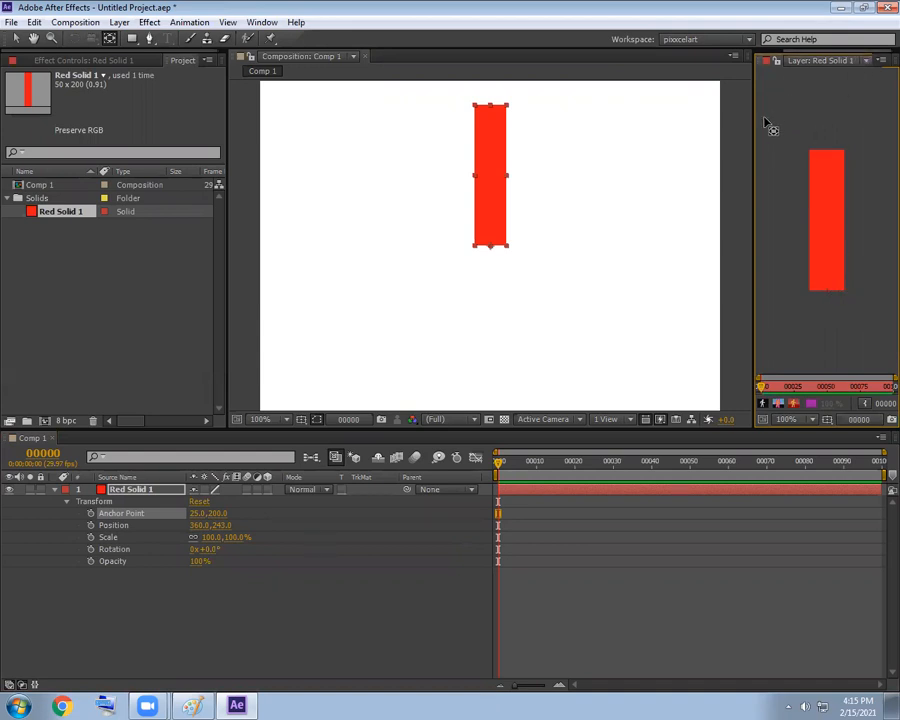
left_click_drag(752, 116, 676, 115)
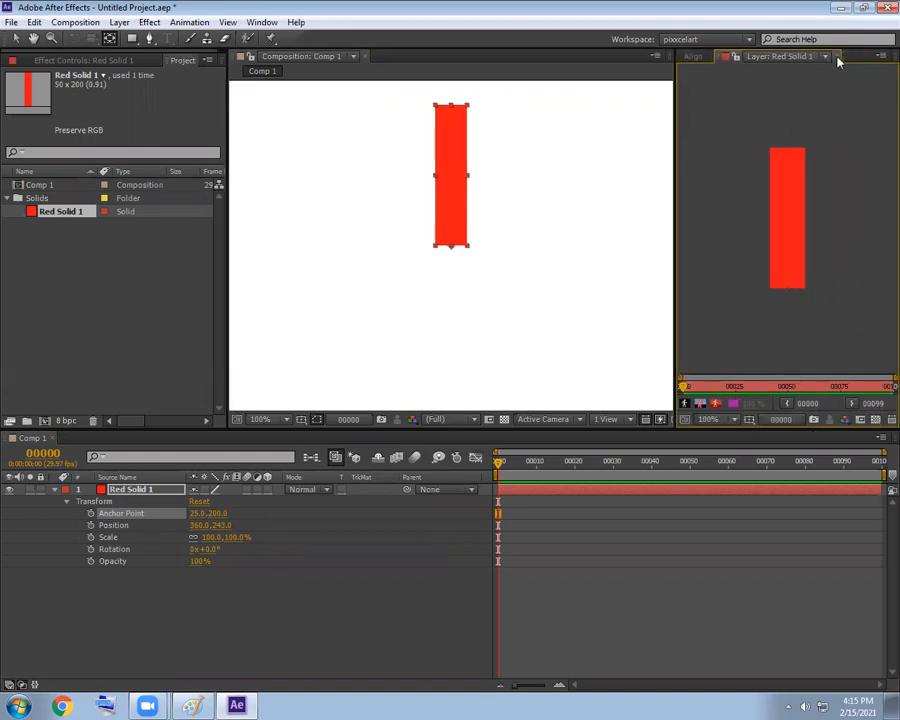
left_click(838, 60)
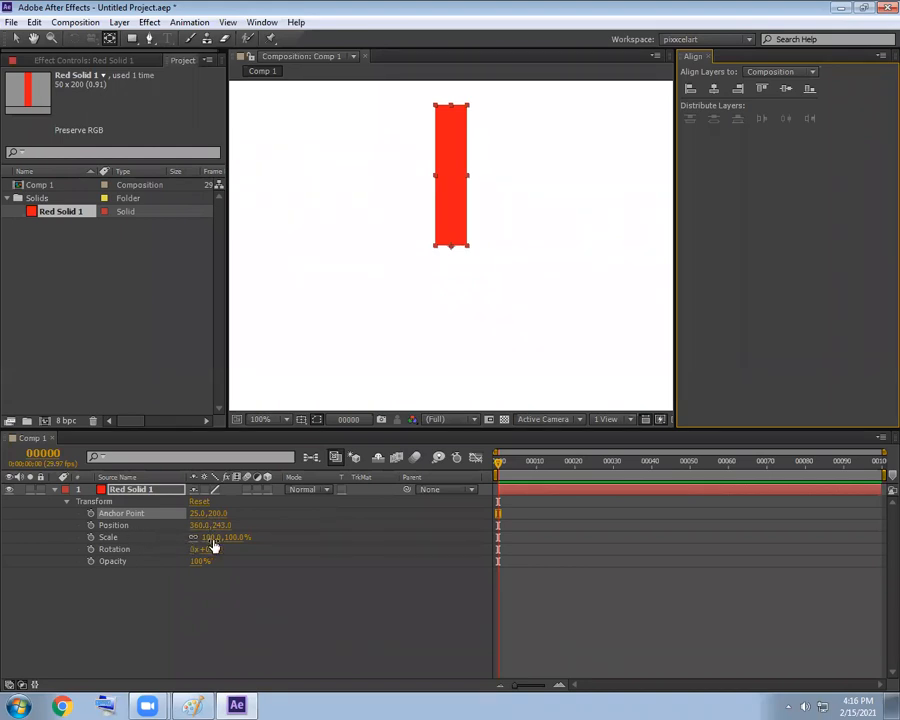
Unlink the red solid's scale proportions and reduce only its Y scale to 45%
mouse_move(211, 546)
left_mouse_down()
mouse_move(231, 546)
mouse_move(173, 546)
mouse_move(212, 540)
mouse_move(192, 546)
mouse_move(203, 553)
mouse_move(215, 534)
mouse_move(212, 556)
left_mouse_up()
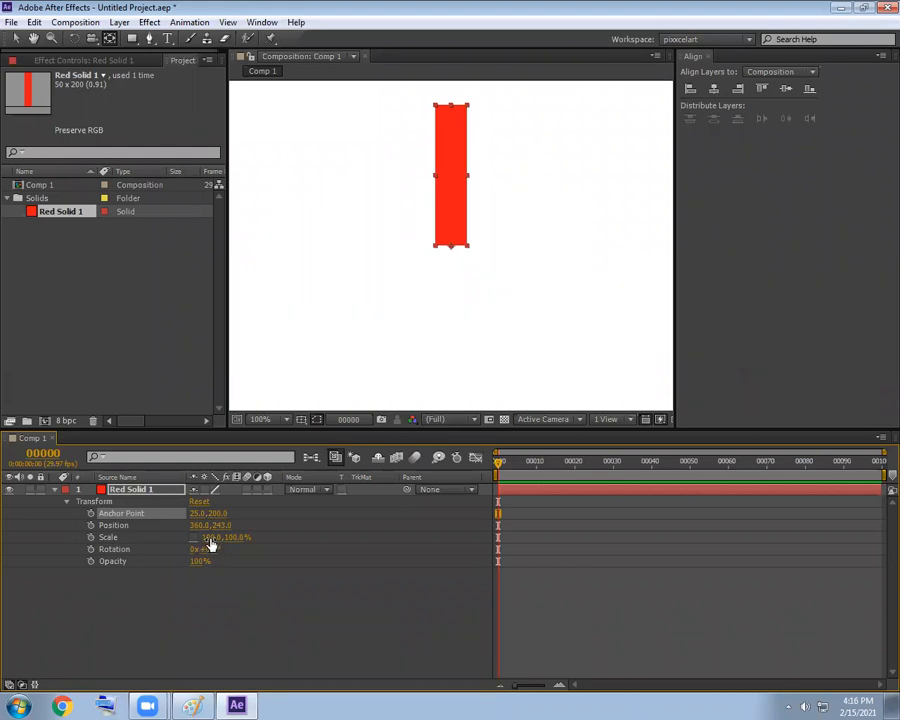
mouse_move(238, 544)
left_mouse_down()
mouse_move(251, 537)
mouse_move(228, 538)
mouse_move(248, 537)
mouse_move(209, 563)
mouse_move(234, 536)
mouse_move(214, 563)
mouse_move(232, 549)
left_mouse_up()
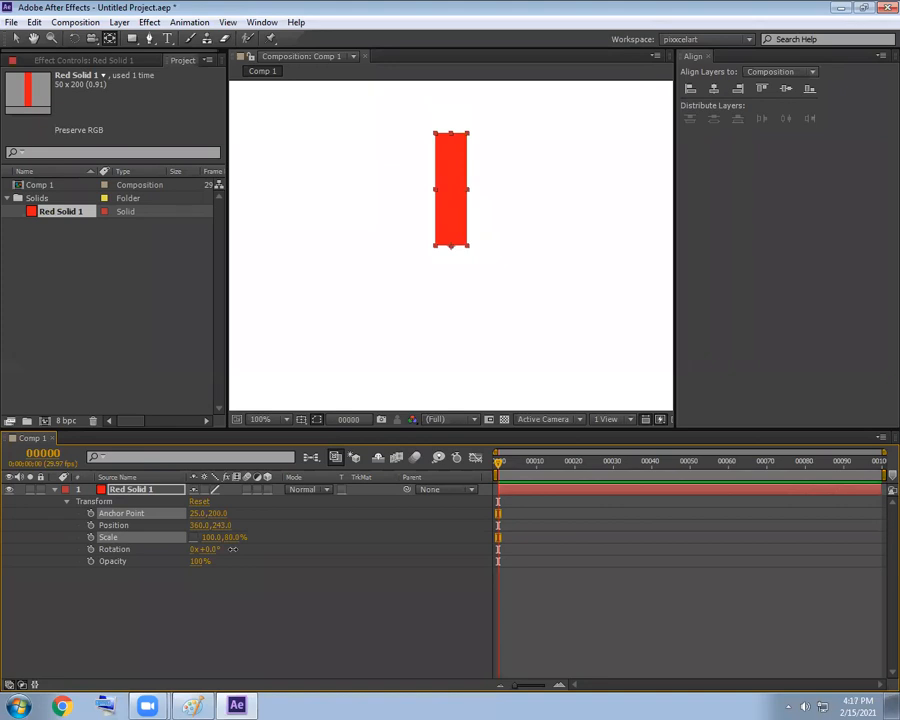
mouse_move(238, 548)
left_mouse_down()
mouse_move(202, 556)
mouse_move(240, 532)
mouse_move(205, 540)
mouse_move(257, 534)
mouse_move(235, 547)
left_mouse_up()
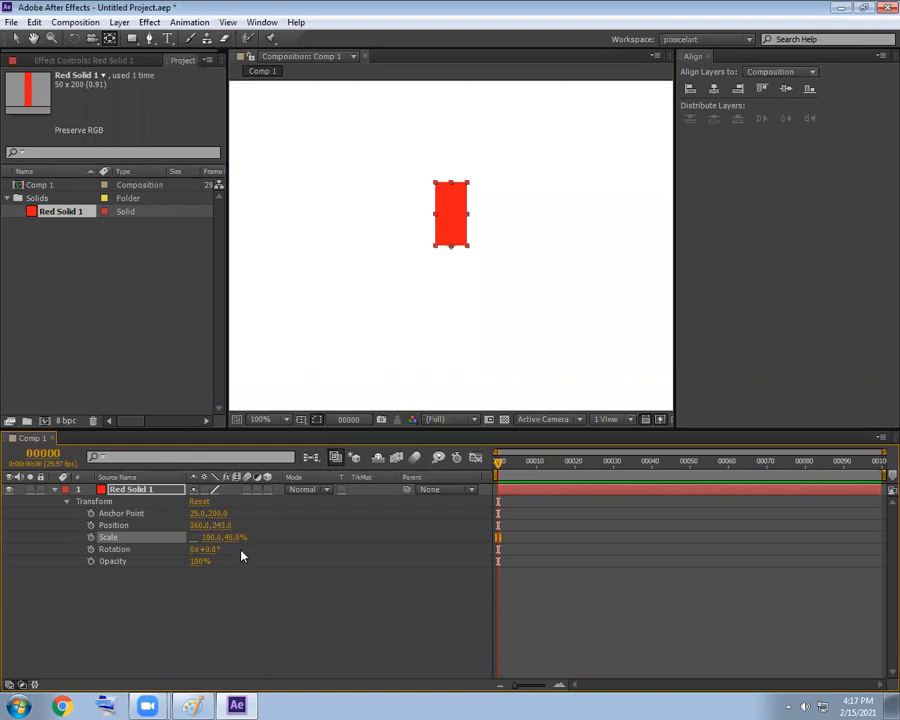
mouse_move(234, 538)
left_mouse_down()
mouse_move(262, 538)
mouse_move(239, 540)
left_mouse_up()
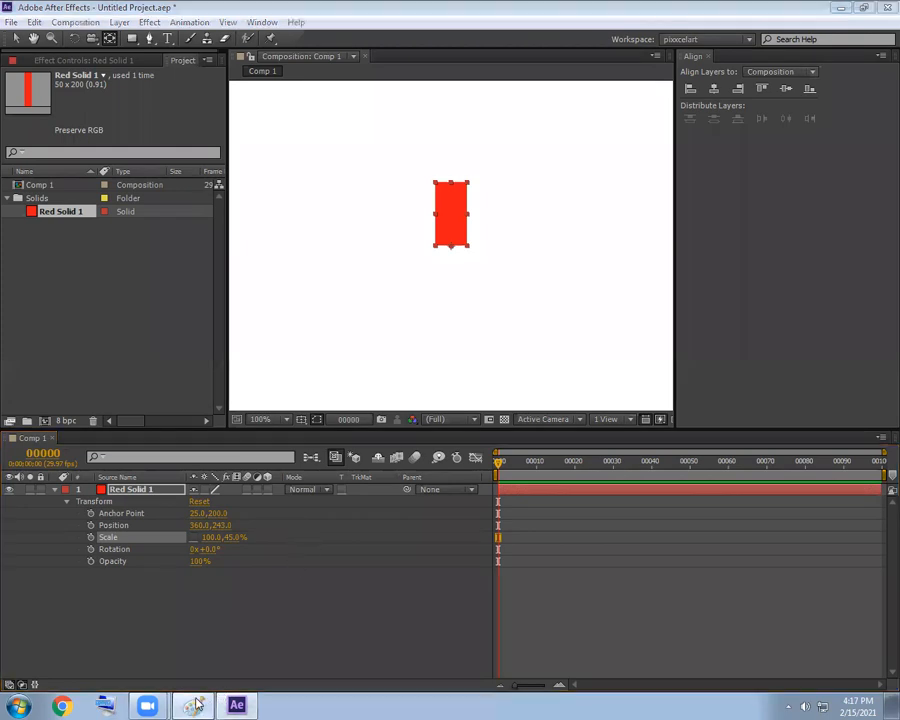
Switch to Paint and handwrite a note on scaling in one coordinate, Y, followed by "Step 1. Change the Anchor Point"
key("alt+Tab")
mouse_move(427, 351)
left_mouse_down()
mouse_move(457, 346)
mouse_move(493, 360)
mouse_move(539, 334)
mouse_move(558, 346)
mouse_move(605, 343)
left_mouse_up()
mouse_move(697, 294)
left_mouse_down()
mouse_move(731, 311)
mouse_move(716, 326)
mouse_move(722, 313)
mouse_move(785, 306)
mouse_move(784, 285)
mouse_move(793, 306)
mouse_move(847, 298)
left_mouse_up()
mouse_move(747, 340)
left_mouse_down()
mouse_move(757, 374)
mouse_move(770, 356)
mouse_move(739, 346)
mouse_move(737, 380)
mouse_move(773, 374)
mouse_move(775, 340)
left_mouse_up()
key("ctrl+z")
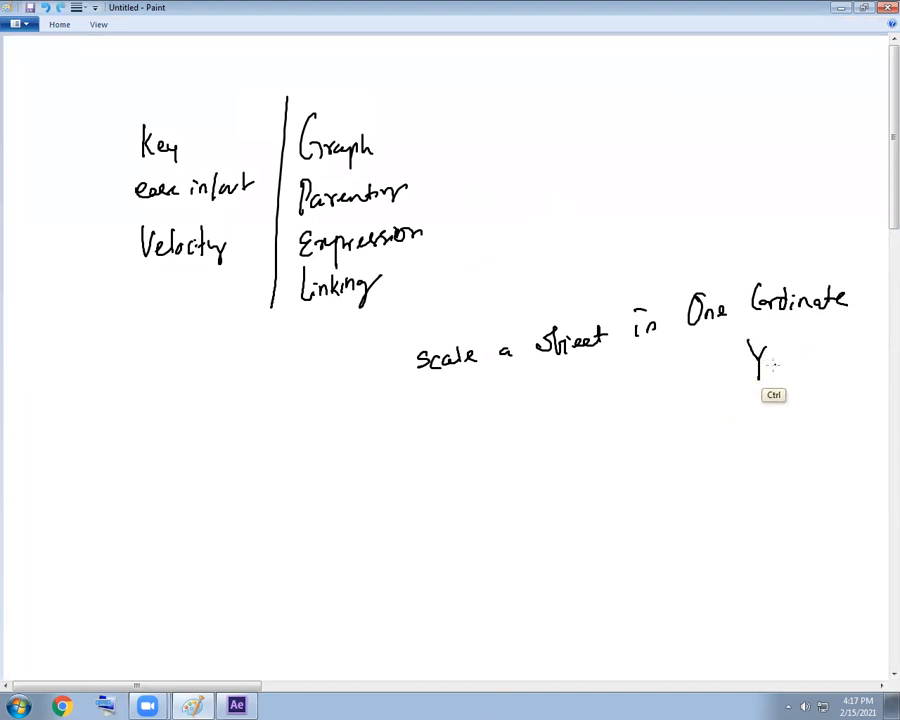
mouse_move(503, 428)
left_mouse_down()
mouse_move(494, 448)
mouse_move(544, 436)
mouse_move(580, 455)
left_mouse_up()
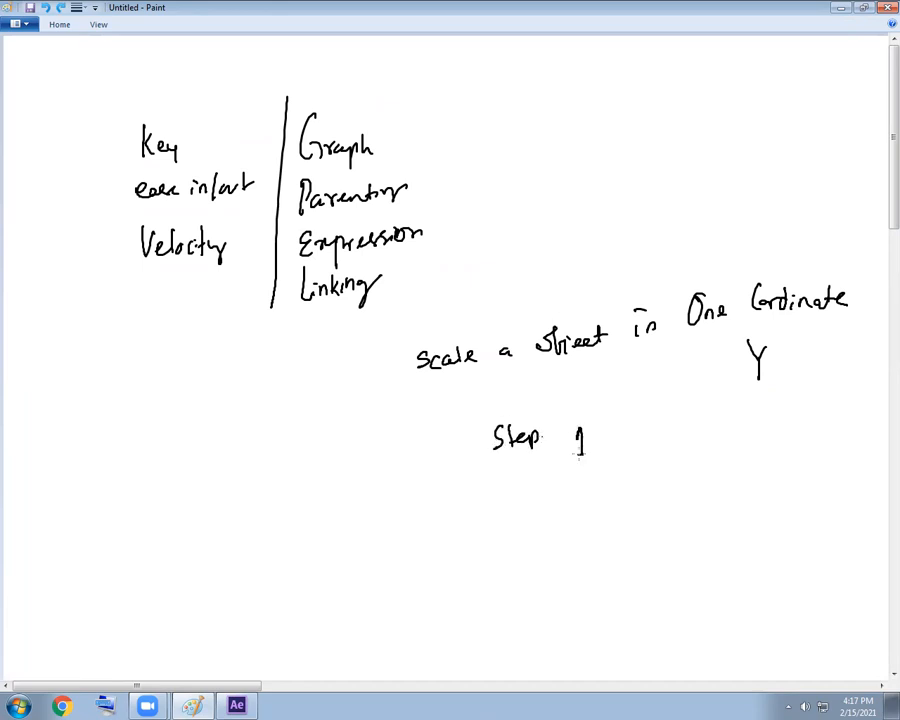
mouse_move(660, 418)
left_mouse_down()
mouse_move(646, 428)
mouse_move(760, 418)
mouse_move(767, 455)
mouse_move(792, 441)
mouse_move(866, 430)
mouse_move(872, 420)
left_mouse_up()
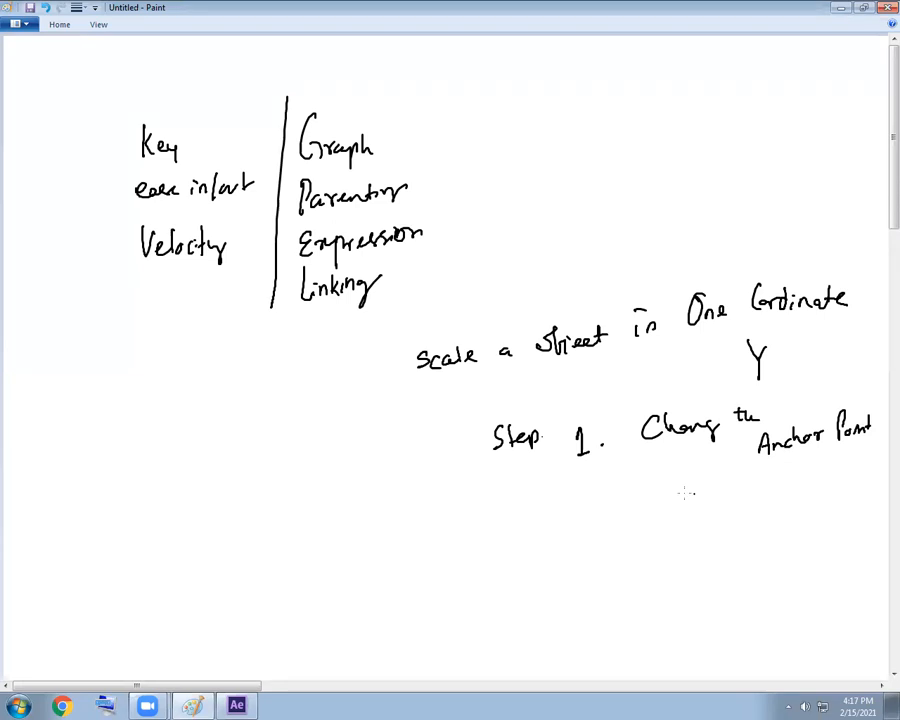
Handwrite "2. Unlink the scale property" below step 1 of the notes, removing the miswritten strokes
left_click_drag(589, 508, 600, 517)
mouse_move(652, 492)
left_mouse_down()
mouse_move(689, 483)
mouse_move(717, 498)
mouse_move(751, 487)
mouse_move(760, 503)
mouse_move(778, 496)
mouse_move(805, 506)
mouse_move(822, 488)
mouse_move(850, 494)
mouse_move(803, 497)
mouse_move(859, 490)
left_mouse_up()
key("ctrl+z")
key("ctrl+z")
key("ctrl+z")
mouse_move(772, 534)
left_mouse_down()
mouse_move(818, 535)
mouse_move(820, 549)
mouse_move(853, 522)
left_mouse_up()
Handwrite "3. Change the value" as the last step of the notes
left_click_drag(603, 580, 606, 592)
left_click(623, 588)
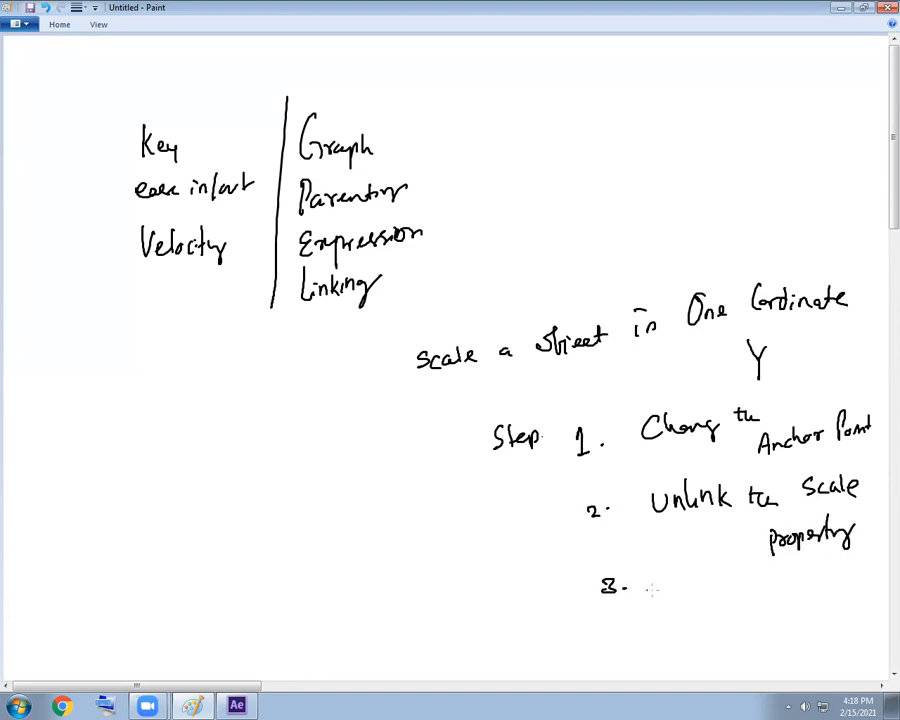
mouse_move(685, 587)
left_mouse_down()
mouse_move(802, 585)
mouse_move(876, 575)
left_mouse_up()
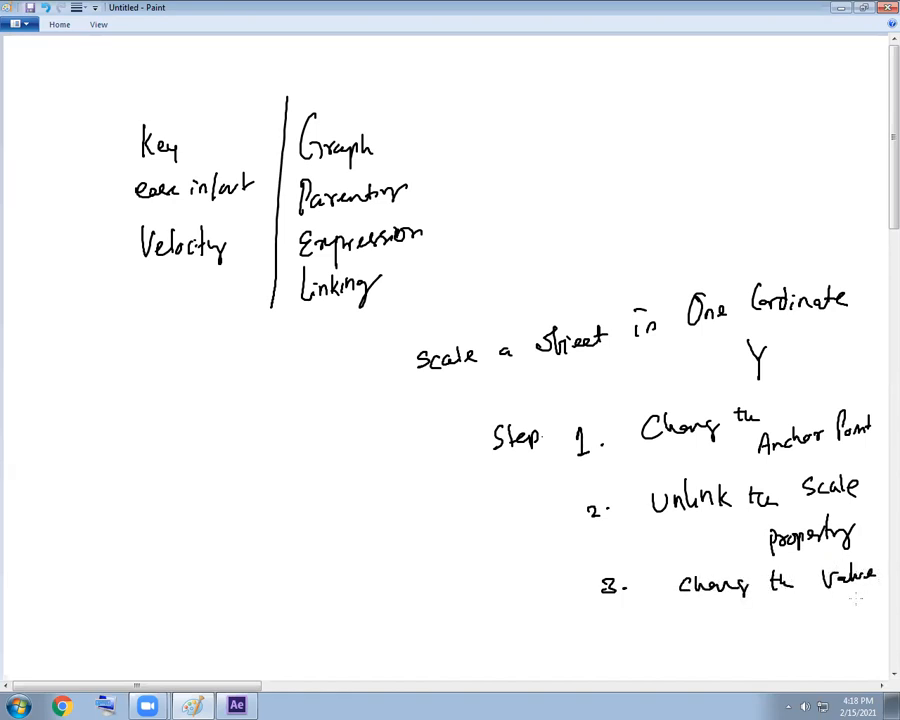
left_click_drag(893, 210, 893, 233)
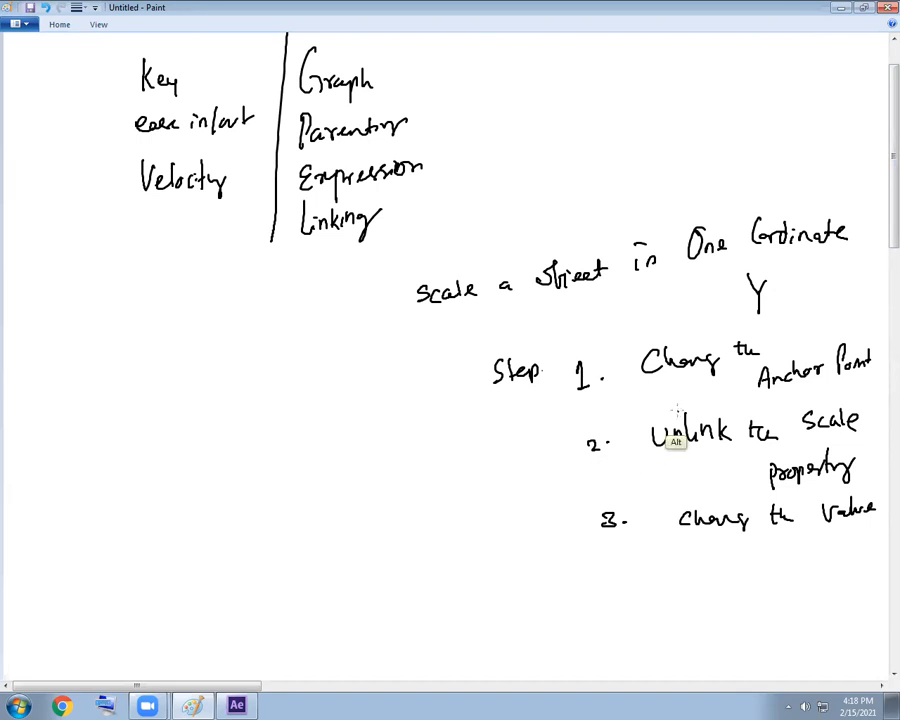
Switch to After Effects and keyframe the red solid's Y scale at 45% on frames 0 and 14 and 85% on frame 7
key("alt+Tab")
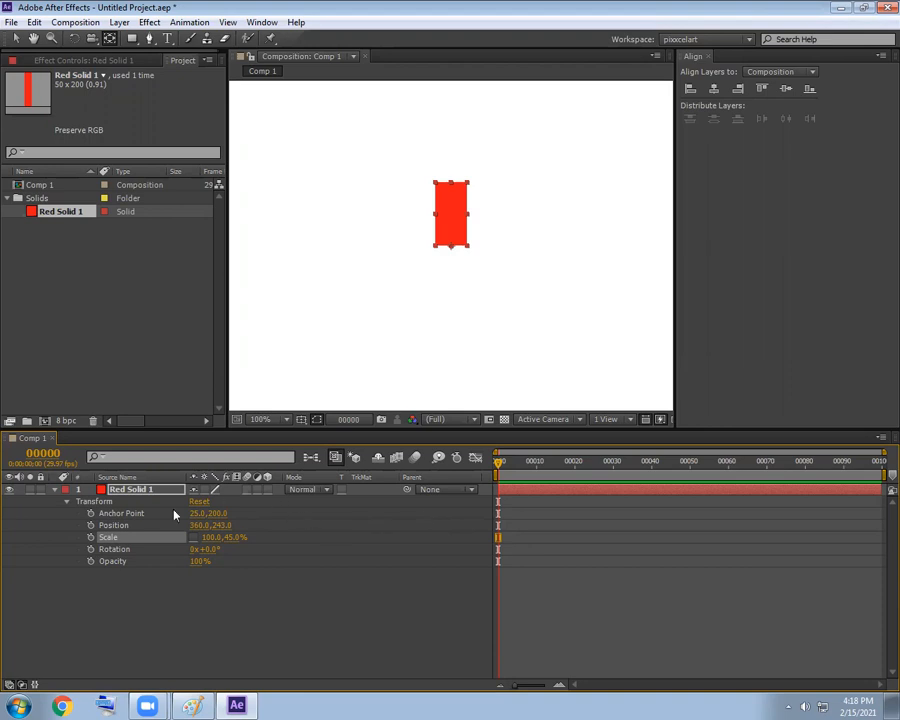
left_click(90, 538)
left_click(552, 466)
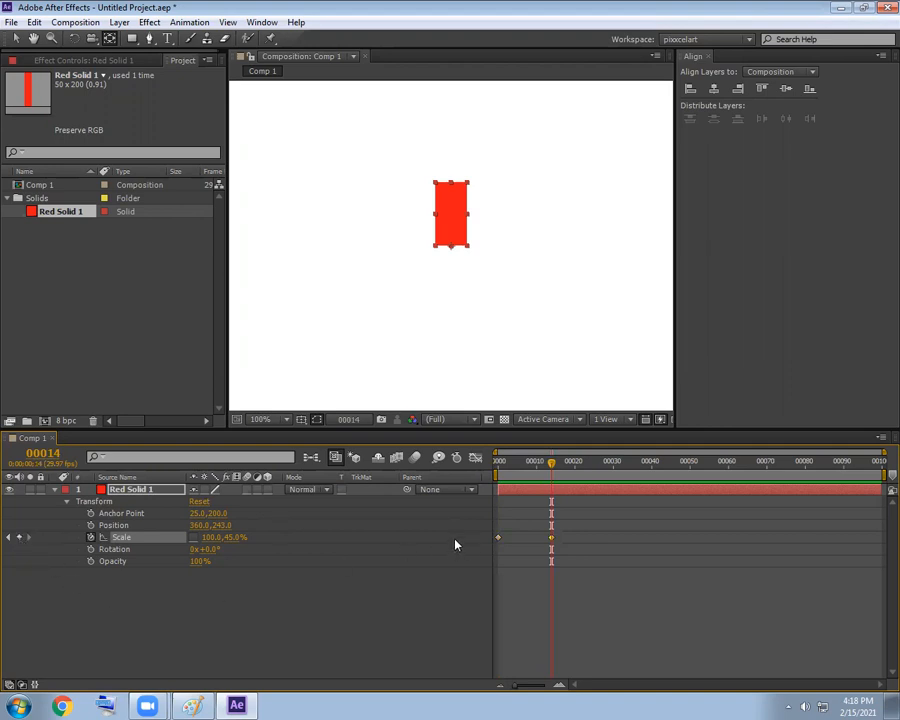
left_click(525, 465)
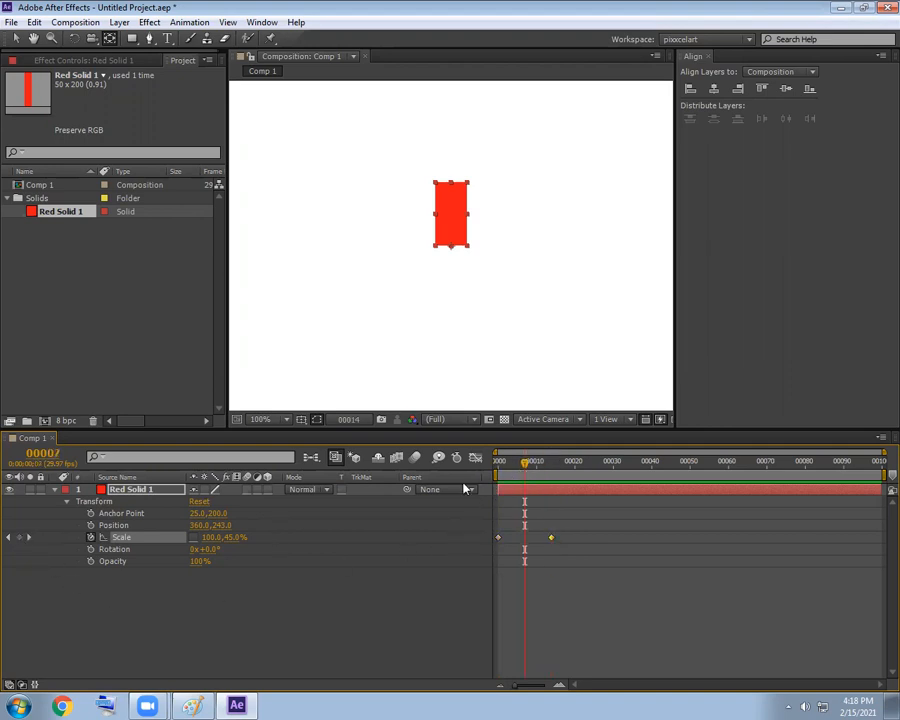
left_click_drag(240, 540, 256, 533)
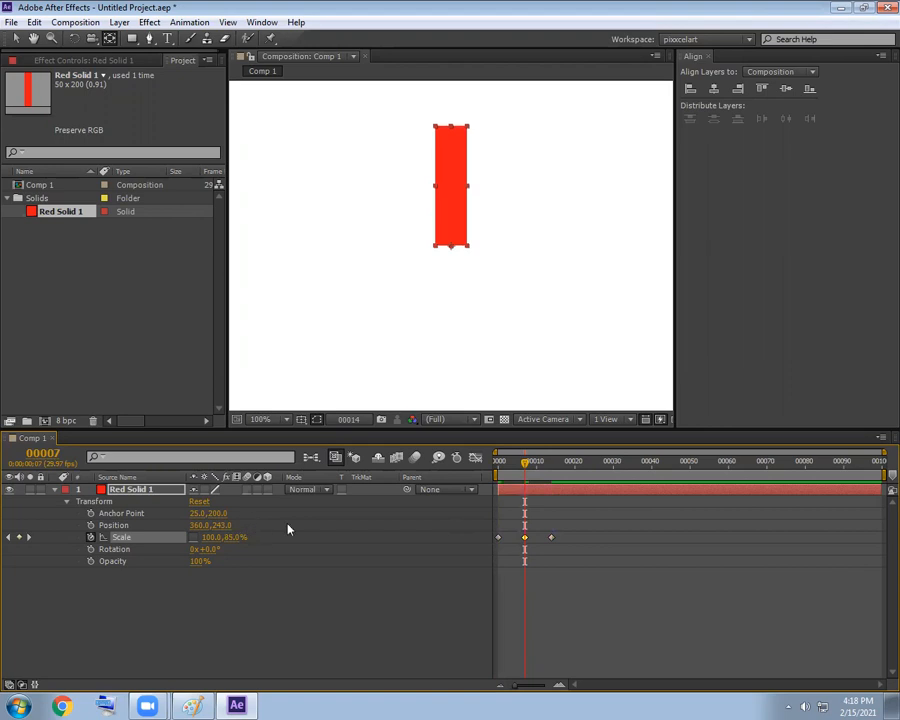
Scrub between frames 0 and 14 to examine how the red solid grows and shrinks between its Scale keyframes
left_click(499, 464)
left_click_drag(497, 481, 548, 490)
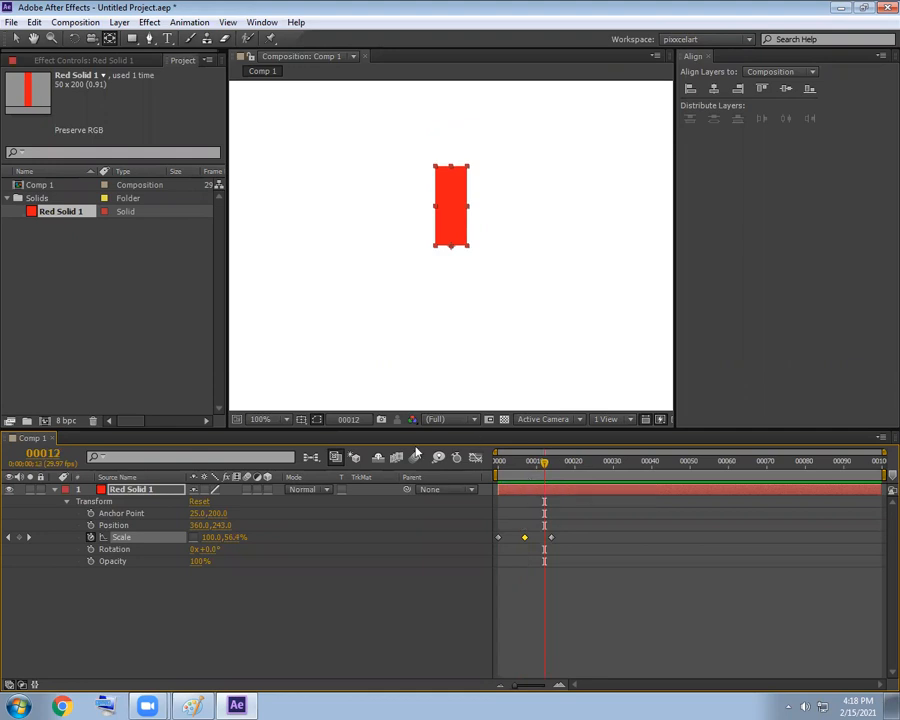
mouse_move(526, 476)
left_mouse_down()
mouse_move(498, 482)
mouse_move(630, 483)
mouse_move(525, 485)
left_mouse_up()
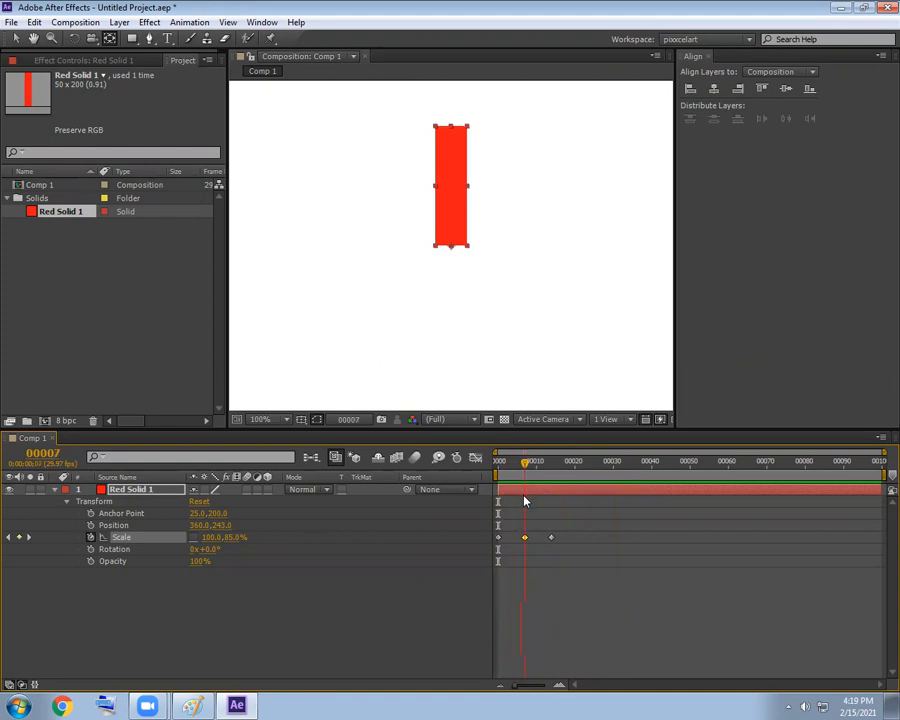
left_click_drag(525, 500, 548, 512)
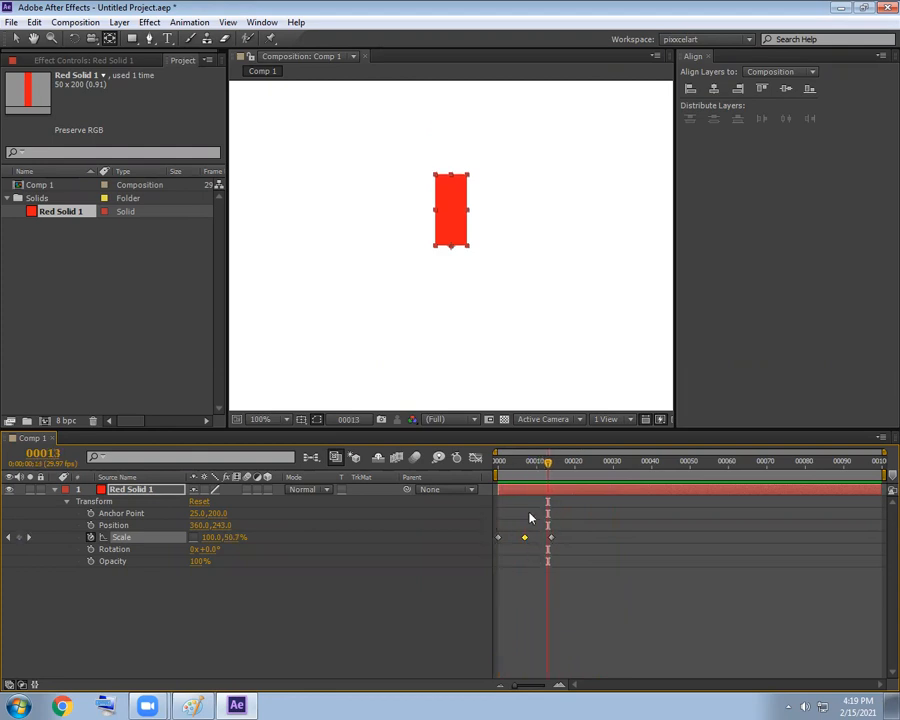
left_click_drag(560, 463, 529, 539)
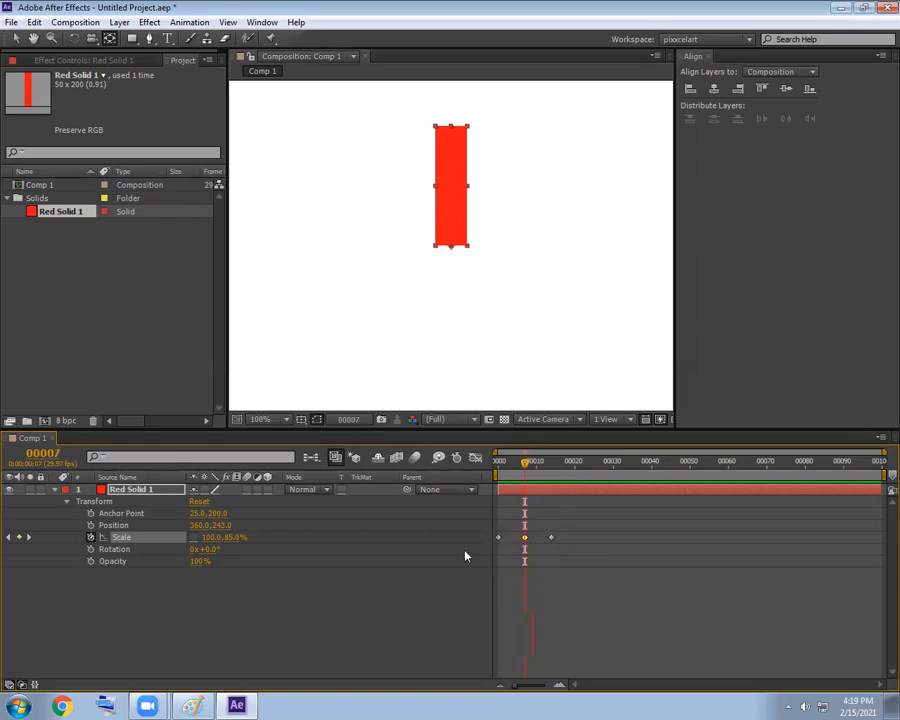
left_click_drag(536, 466, 505, 508)
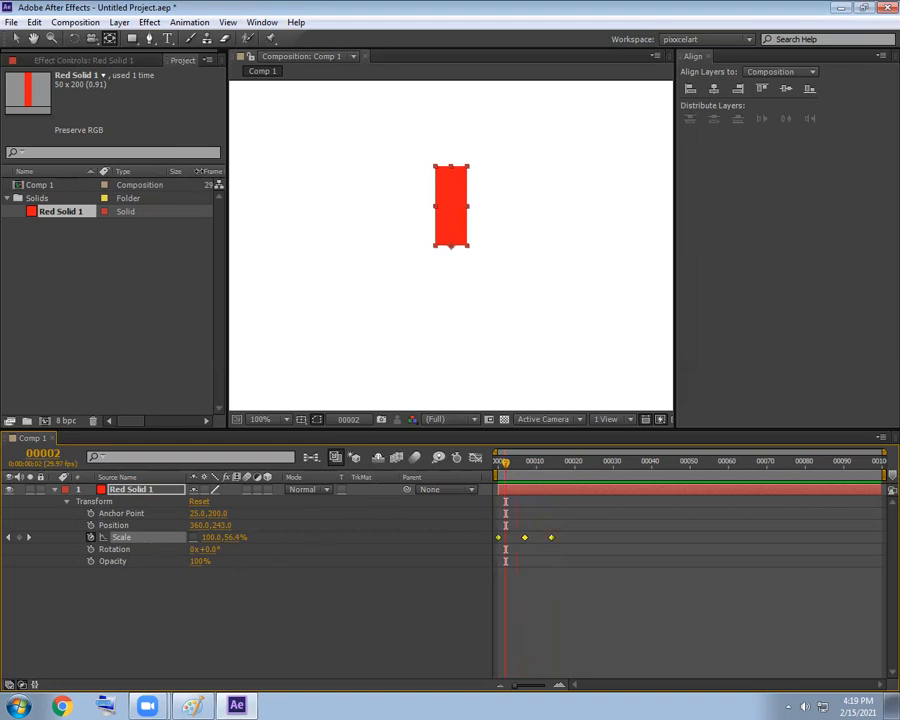
Add the expression loopOut(type = "cycle", numKeyframes = 0) to the red solid's Scale property
left_click(200, 25)
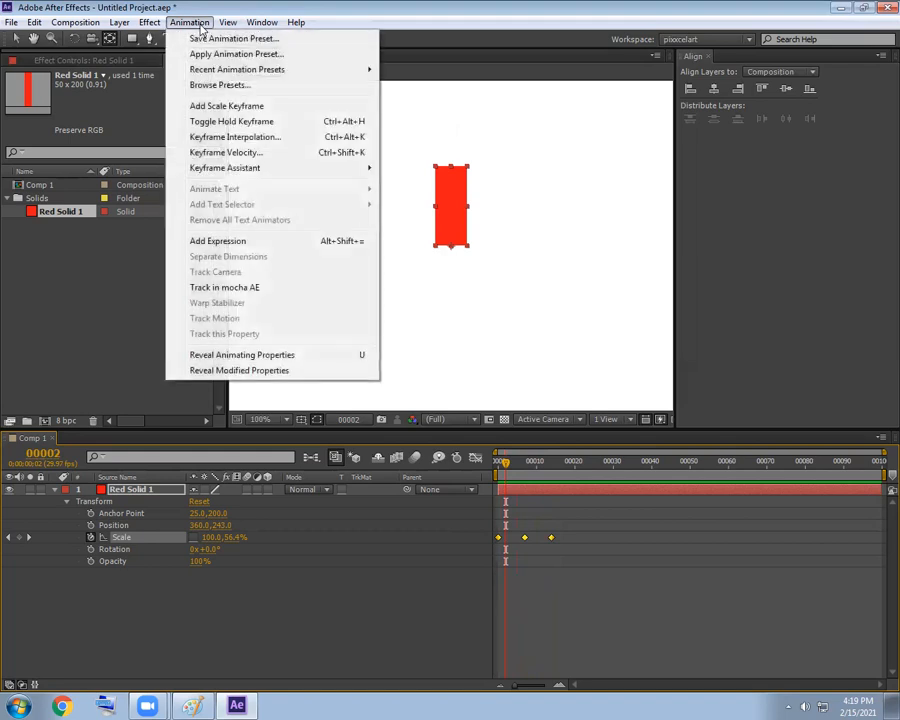
left_click(257, 241)
left_click(242, 551)
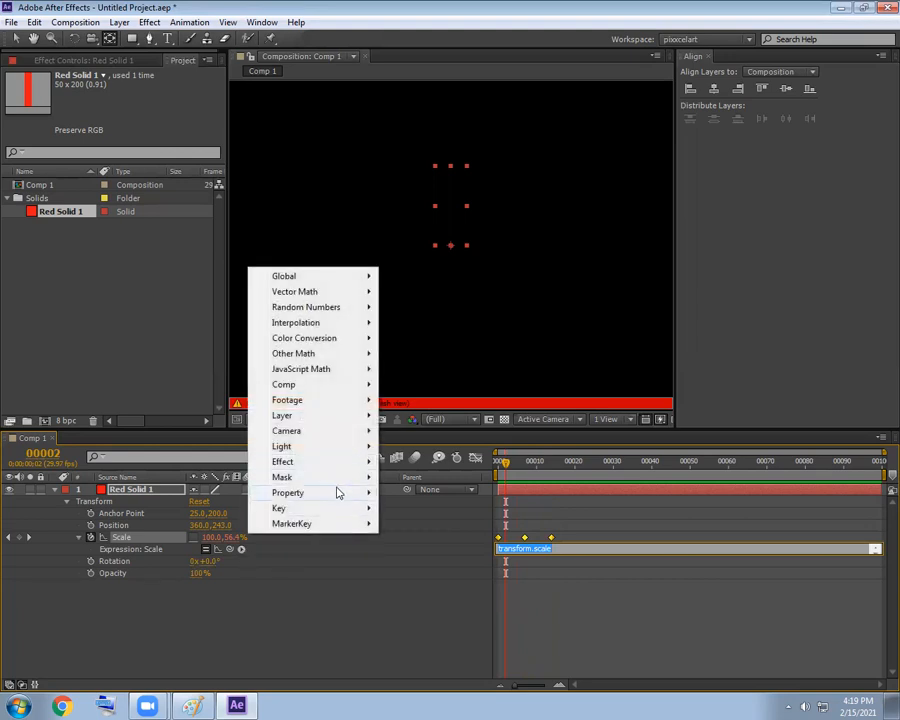
mouse_move(340, 493)
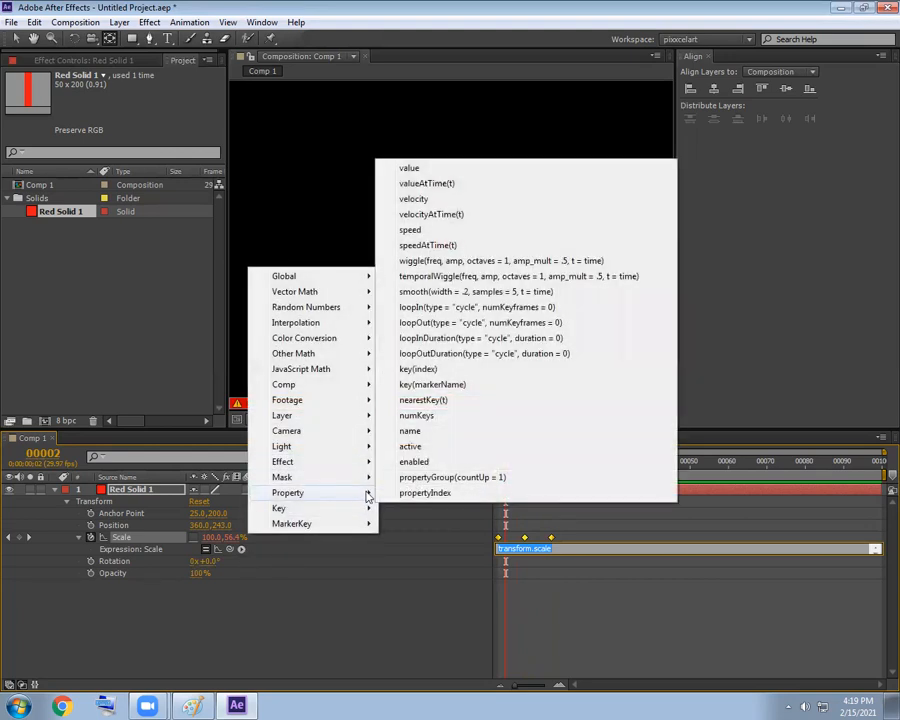
left_click(446, 322)
left_click(498, 458)
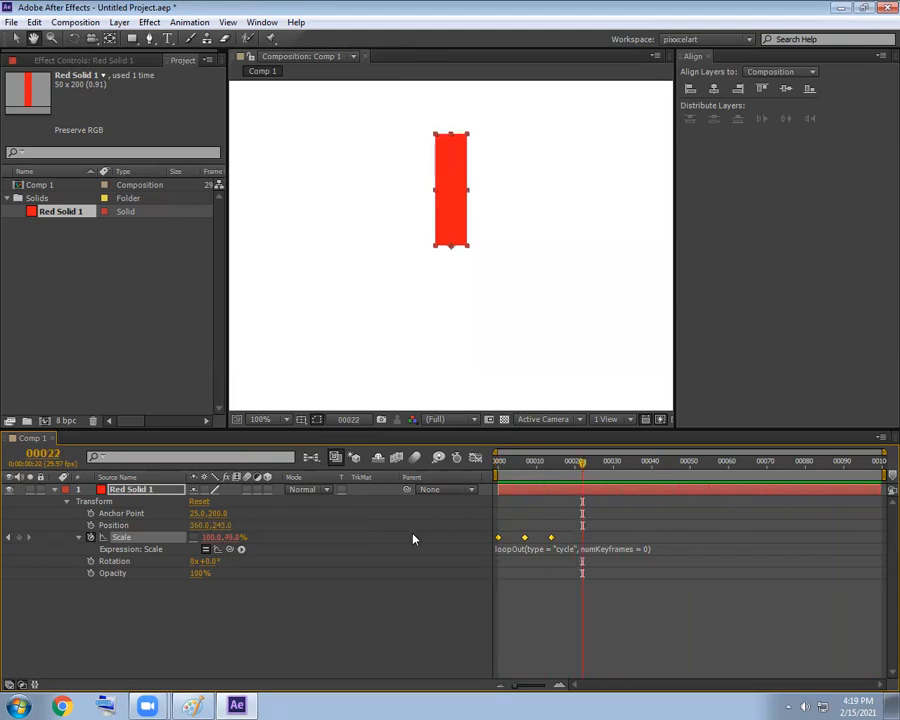
Step backward and forward through the frames around the Scale keyframes to examine the looping animation
left_click(521, 468)
key("Page_Up")
key("Page_Up")
key("Page_Up")
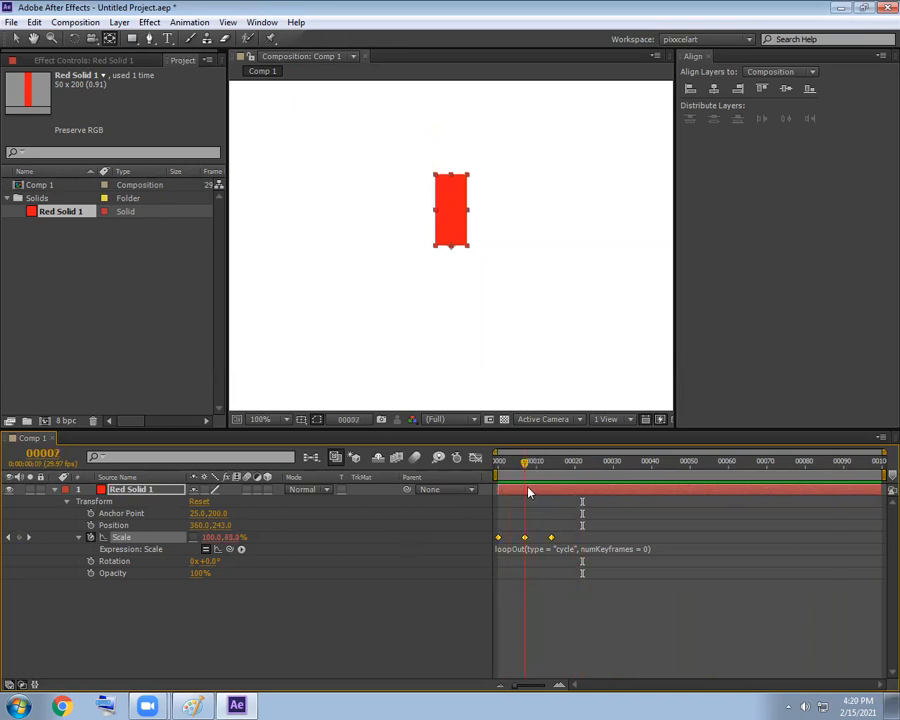
key("Page_Down")
key("Page_Down")
key("Page_Down")
key("Page_Down")
Open the Graph Editor for Scale, enlarge the timeline and show the property's post-expression graph
left_click(475, 457)
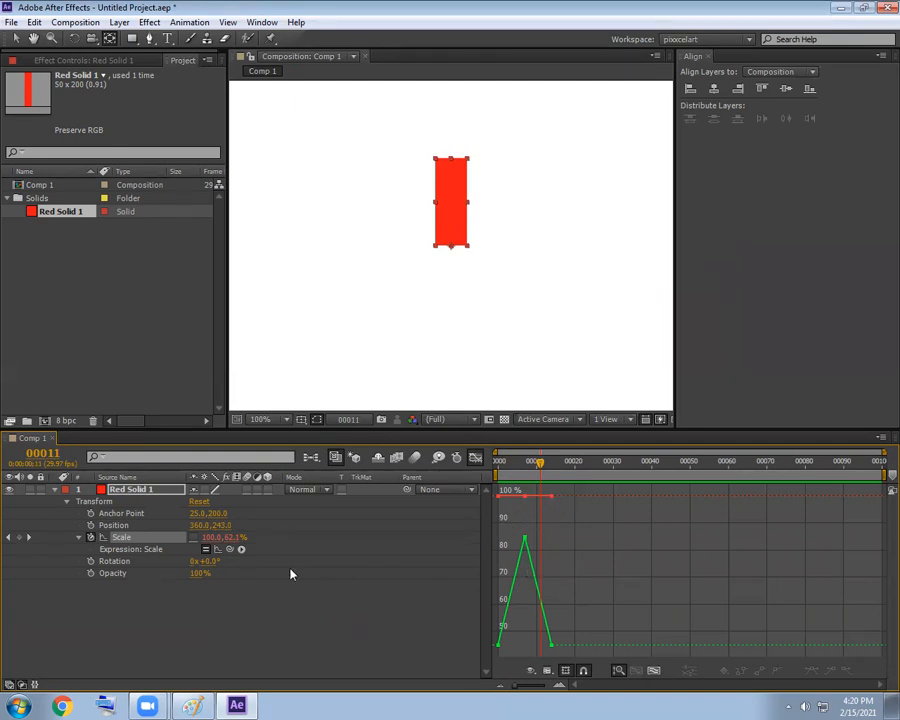
key("grave")
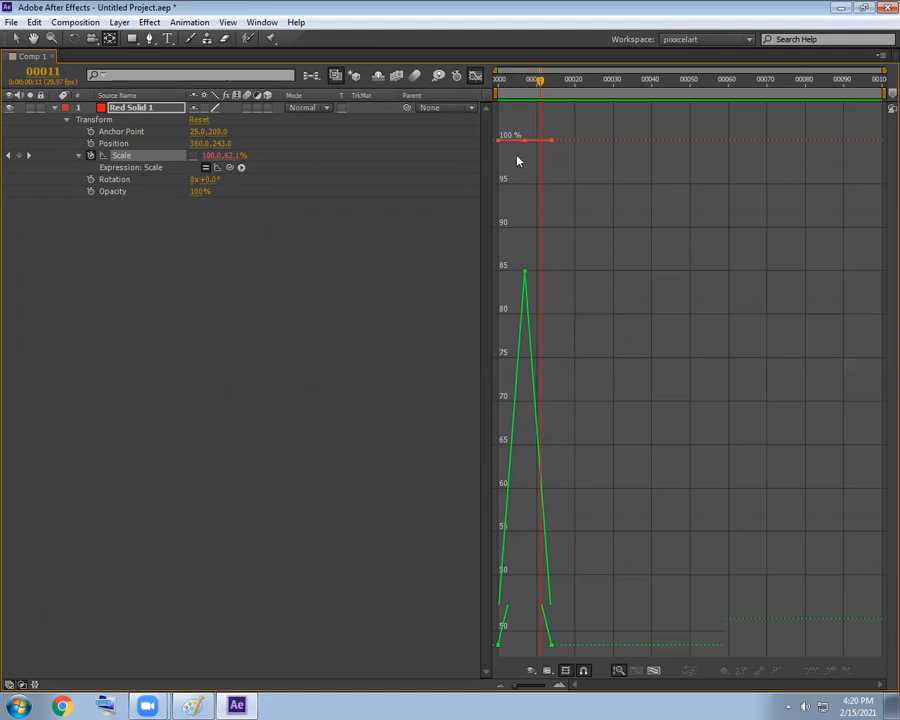
key("grave")
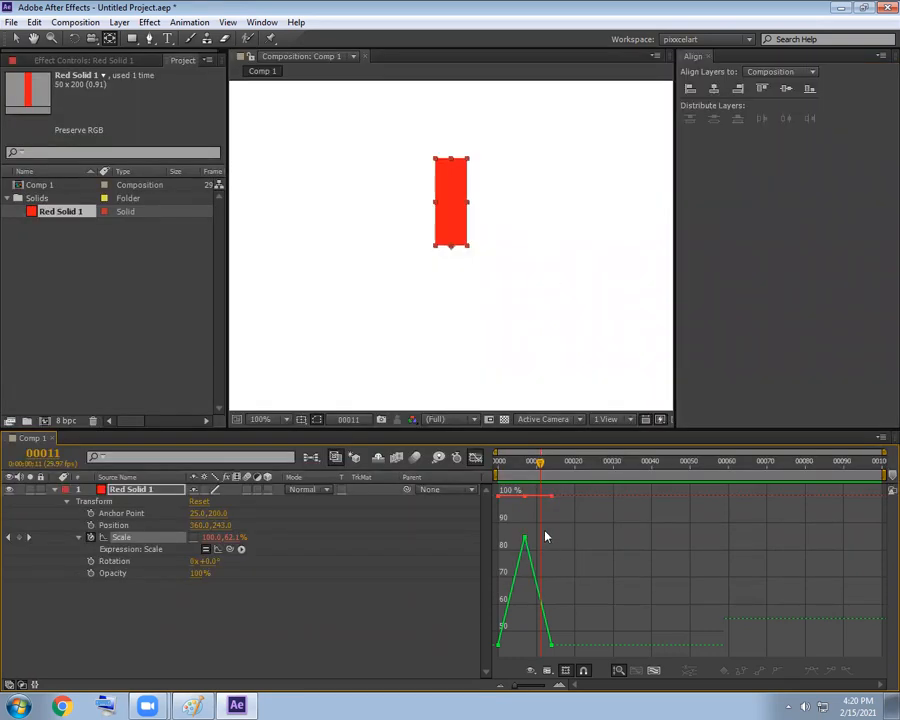
left_click_drag(554, 520, 513, 553)
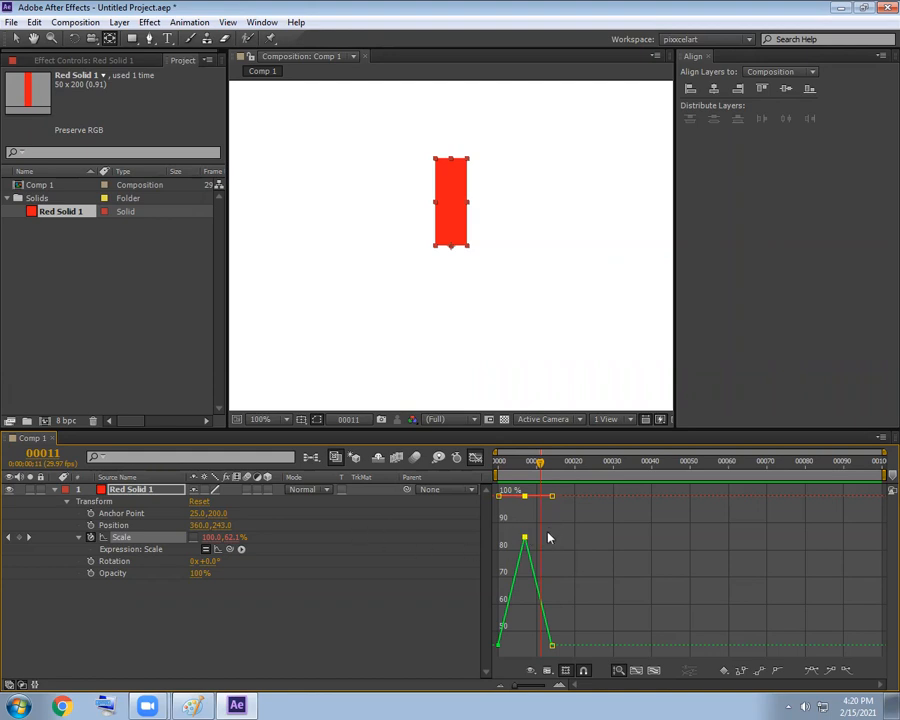
key("grave")
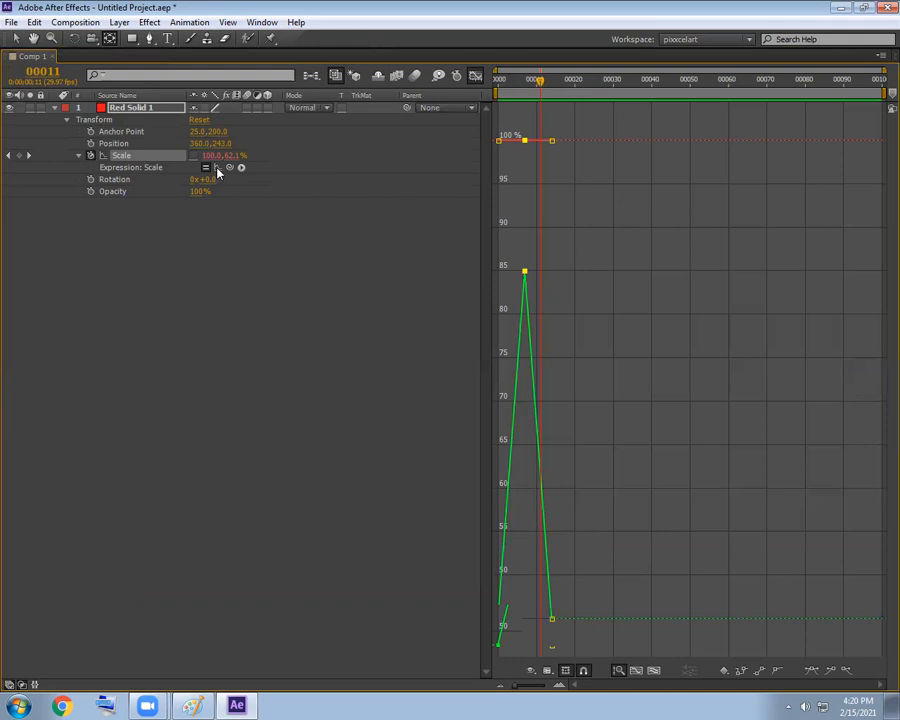
left_click(218, 170)
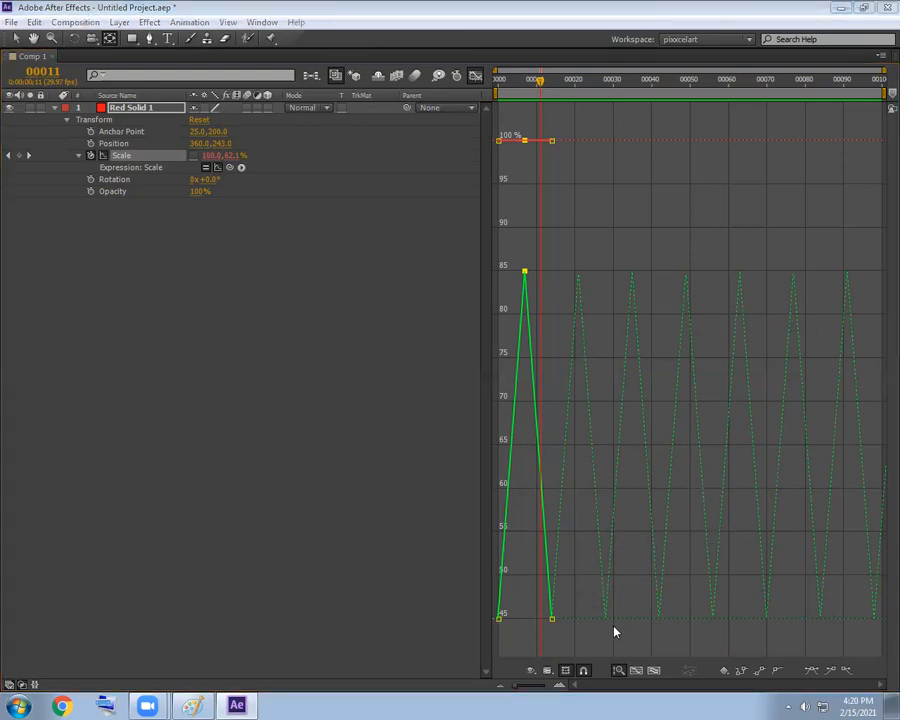
Show the expression editor in the Graph Editor, restore the normal timeline size and preview the loop
right_click(615, 585)
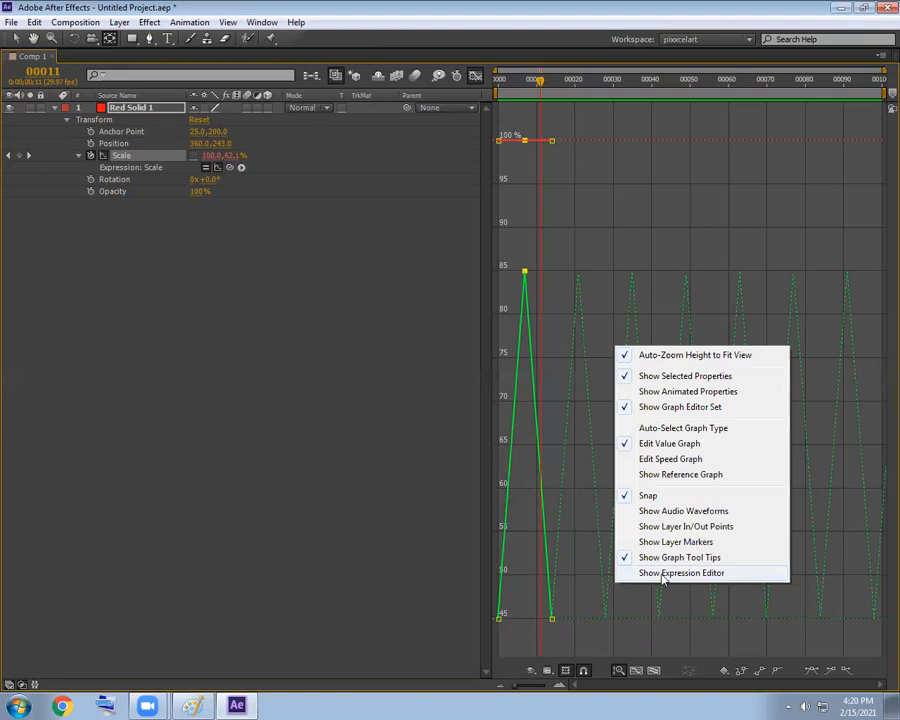
left_click(663, 575)
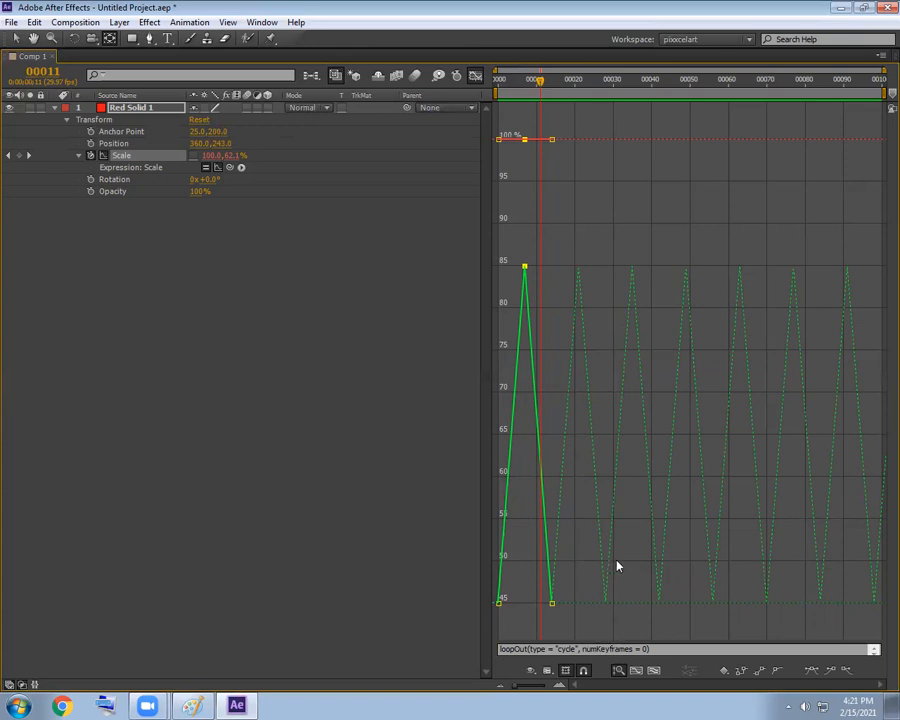
key("grave")
left_click(551, 461)
key("space")
key("space")
Lower the middle Scale Y keyframe to about 67% and apply Easy Ease to all the Scale keyframes
left_click_drag(526, 537, 528, 600)
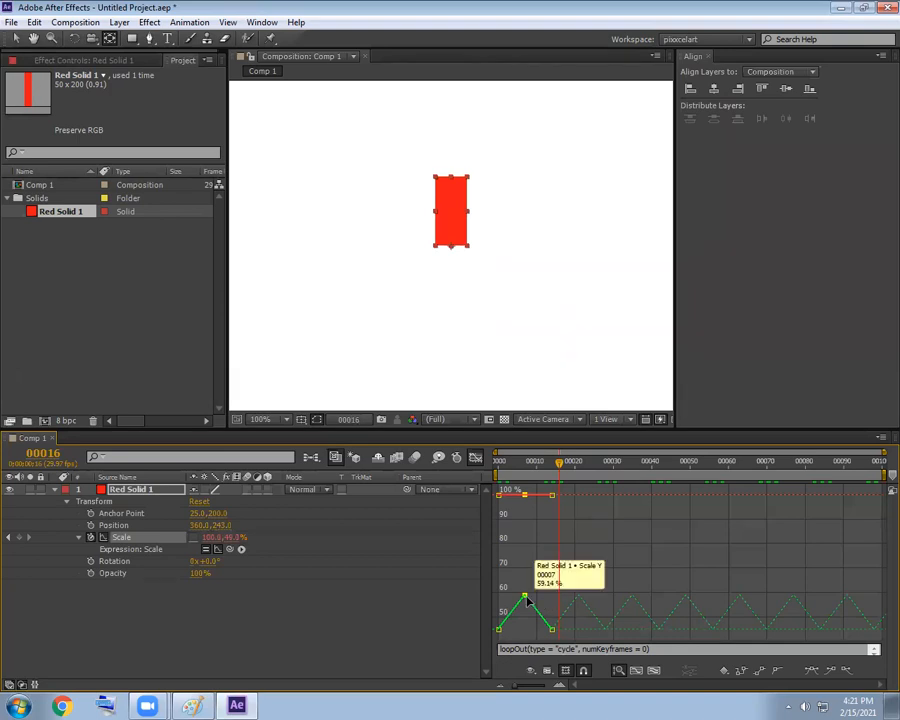
mouse_move(524, 597)
left_mouse_down()
mouse_move(520, 562)
mouse_move(522, 581)
left_mouse_up()
left_click(812, 670)
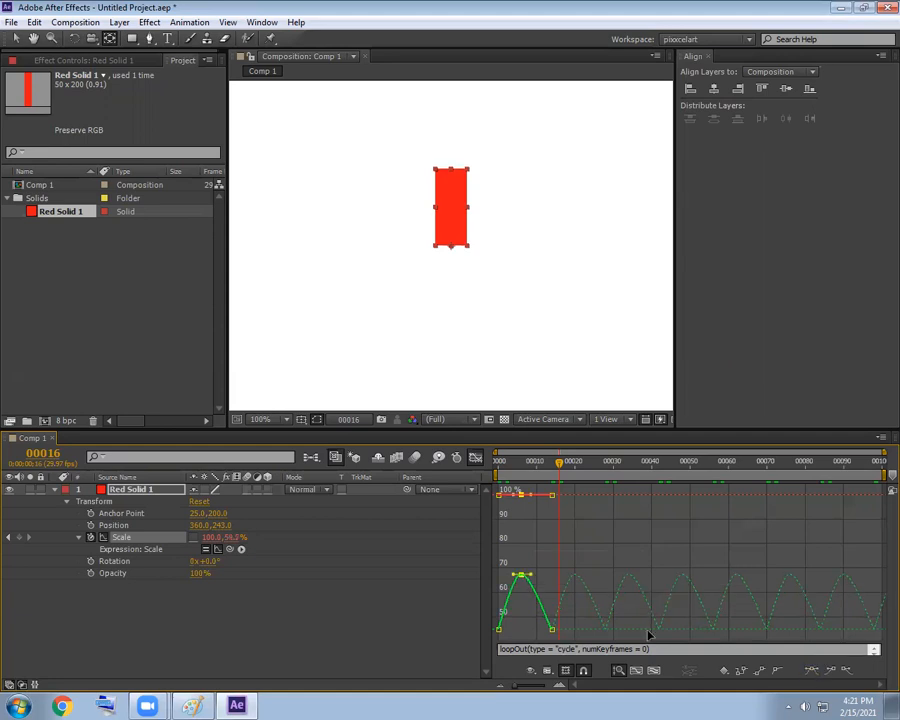
left_click_drag(566, 616, 510, 642)
left_click(812, 670)
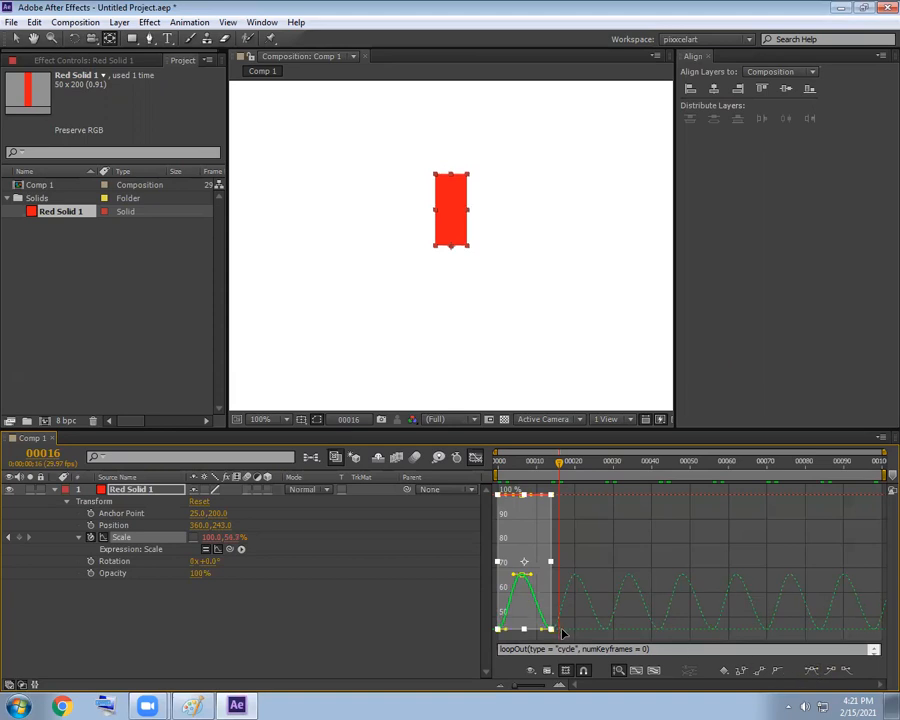
Preview the eased loop, then lower the middle Scale Y keyframe to about 60% at frame 7 and select all Scale keyframes
left_click(502, 479)
key("space")
left_click(537, 584)
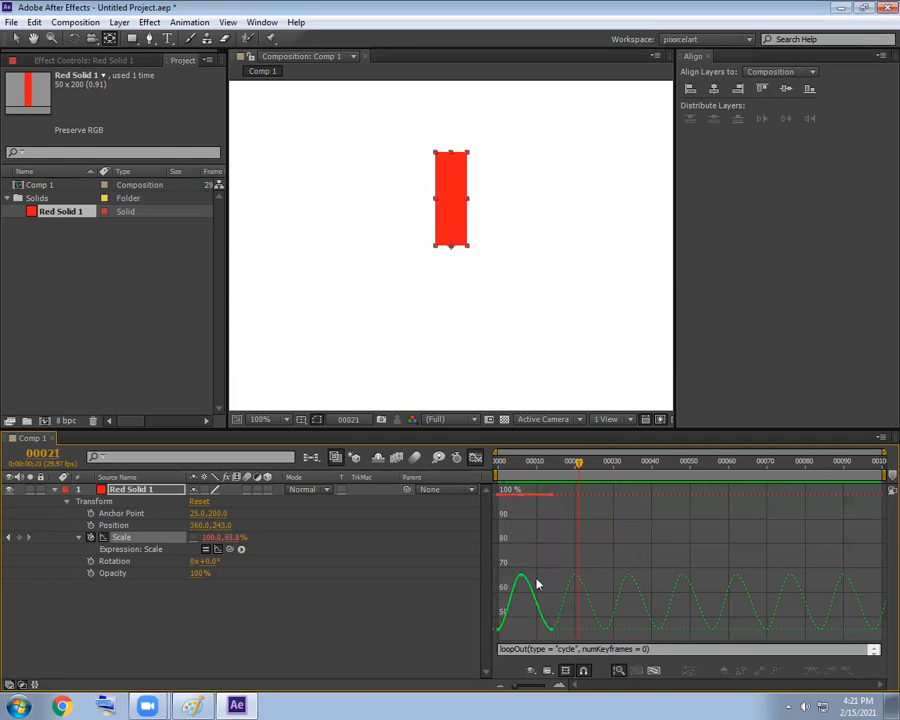
left_click_drag(521, 575, 530, 602)
left_click_drag(558, 560, 494, 636)
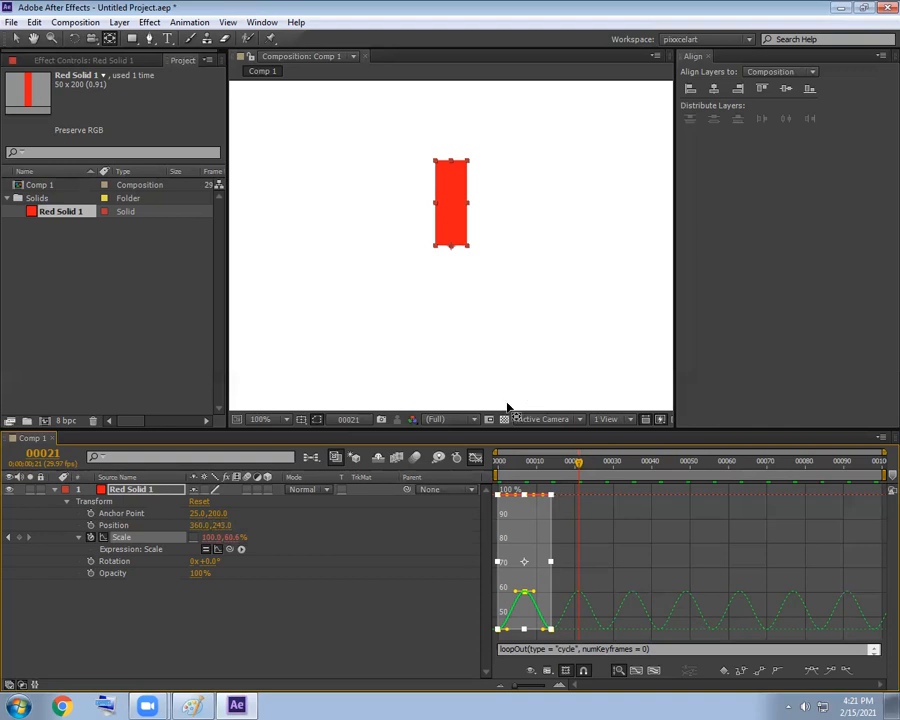
Leave the Graph Editor and stretch the Scale keyframes proportionally so the last one falls at about frame 19
left_click(475, 461)
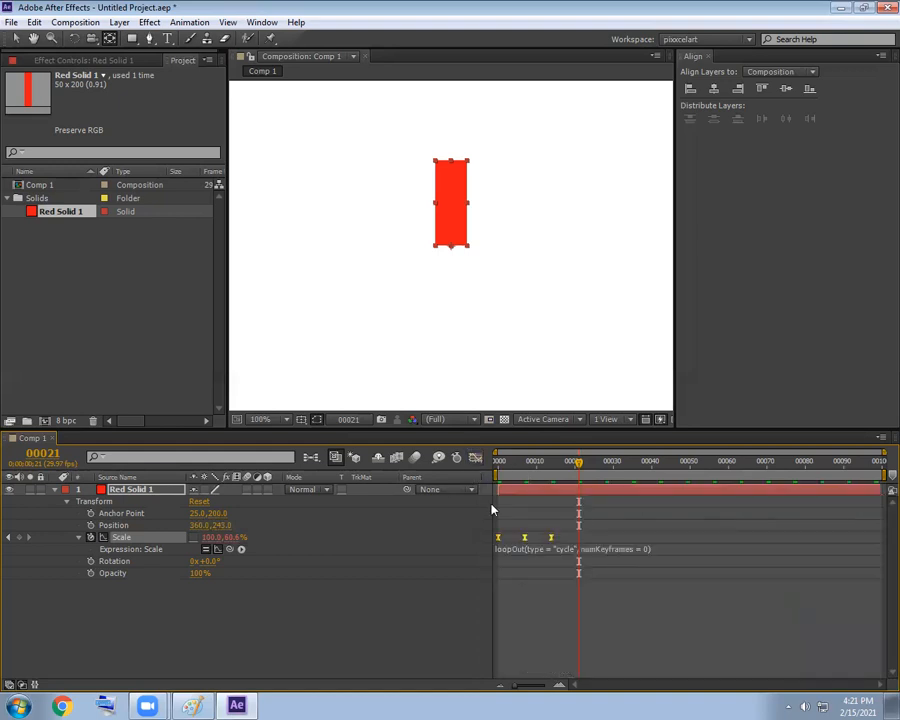
left_click_drag(579, 601, 496, 560)
left_click_drag(550, 537, 565, 553)
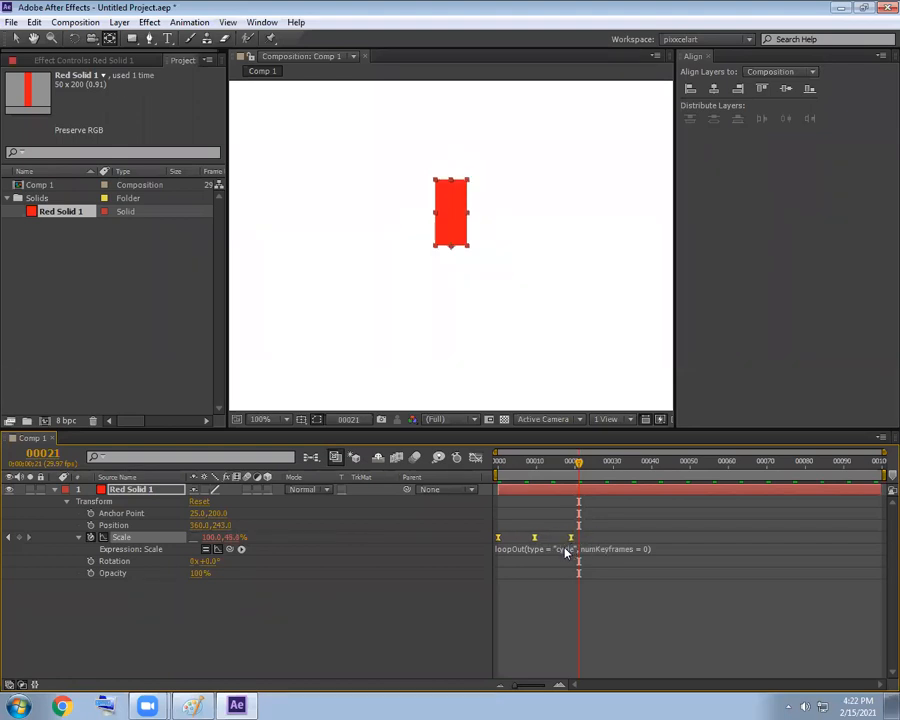
Reopen the Graph Editor, select all Scale keyframes and stretch them proportionally so the last one falls at about frame 26
key("shift+F3")
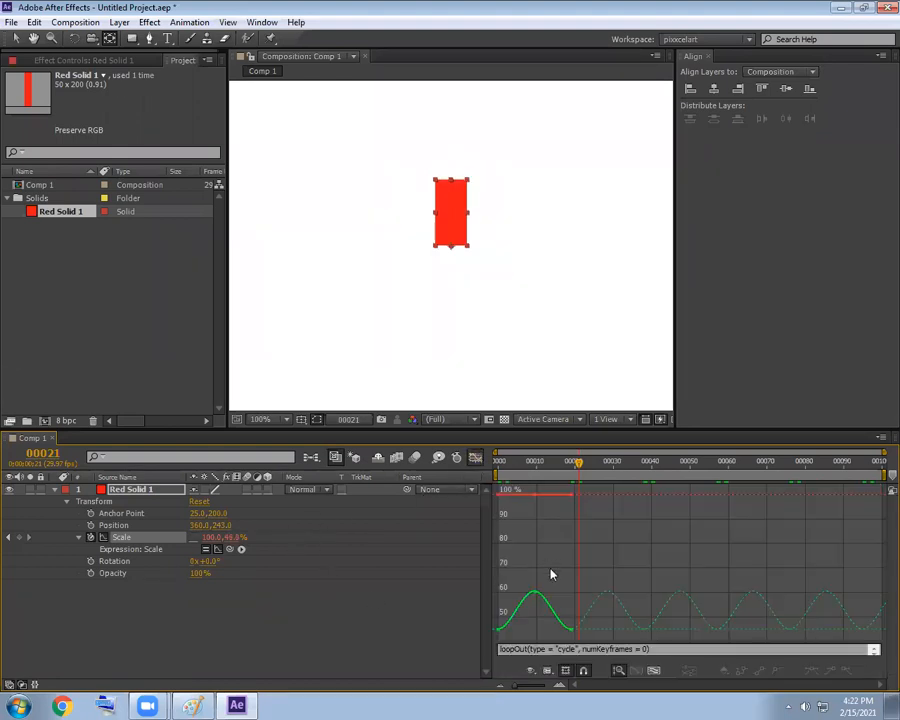
left_click_drag(618, 530, 490, 640)
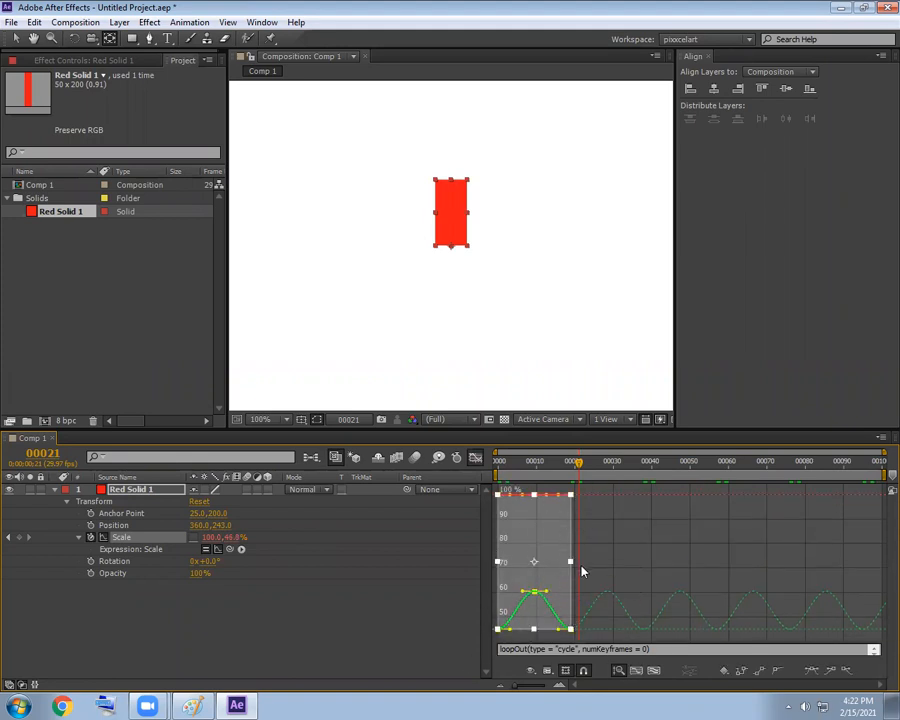
left_click_drag(570, 561, 600, 577)
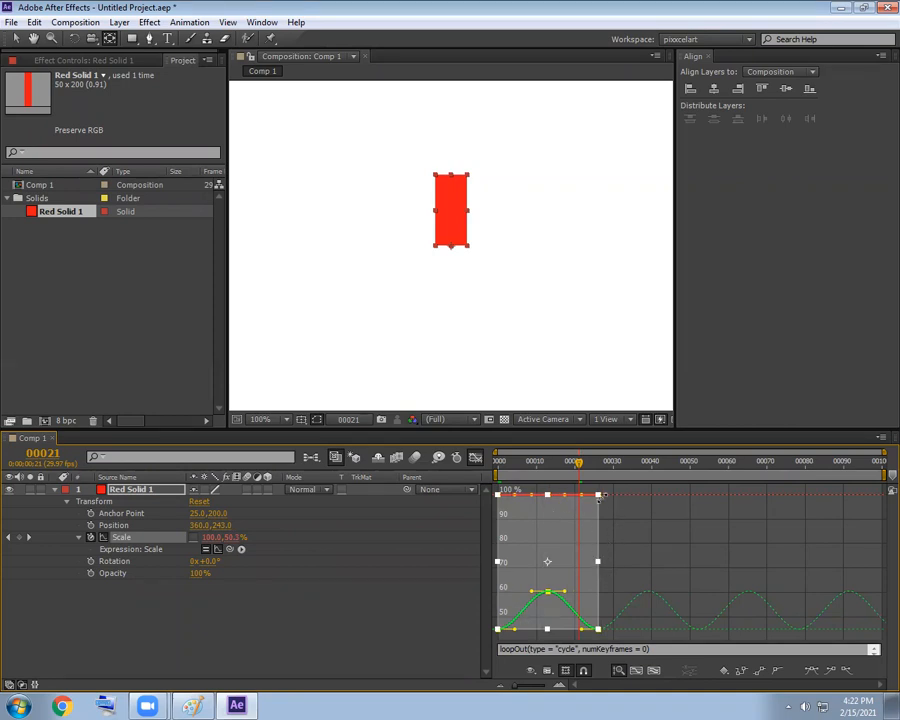
Compress the Scale keyframes proportionally so the last one falls at about frame 22, and check them in both timeline views
mouse_move(598, 562)
left_mouse_down()
mouse_move(647, 562)
mouse_move(581, 561)
left_mouse_up()
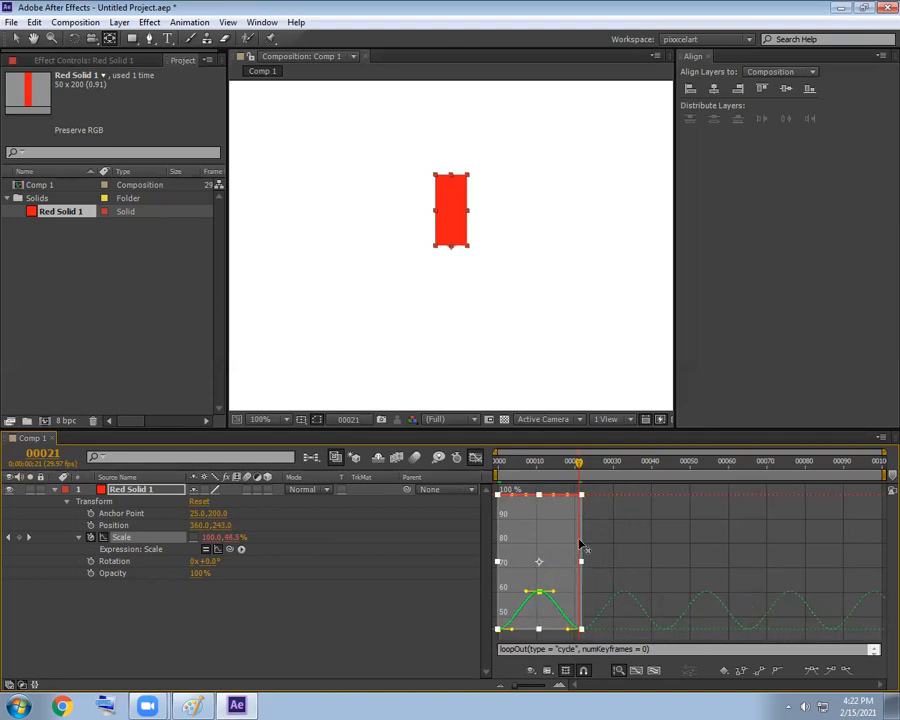
key("shift+F3")
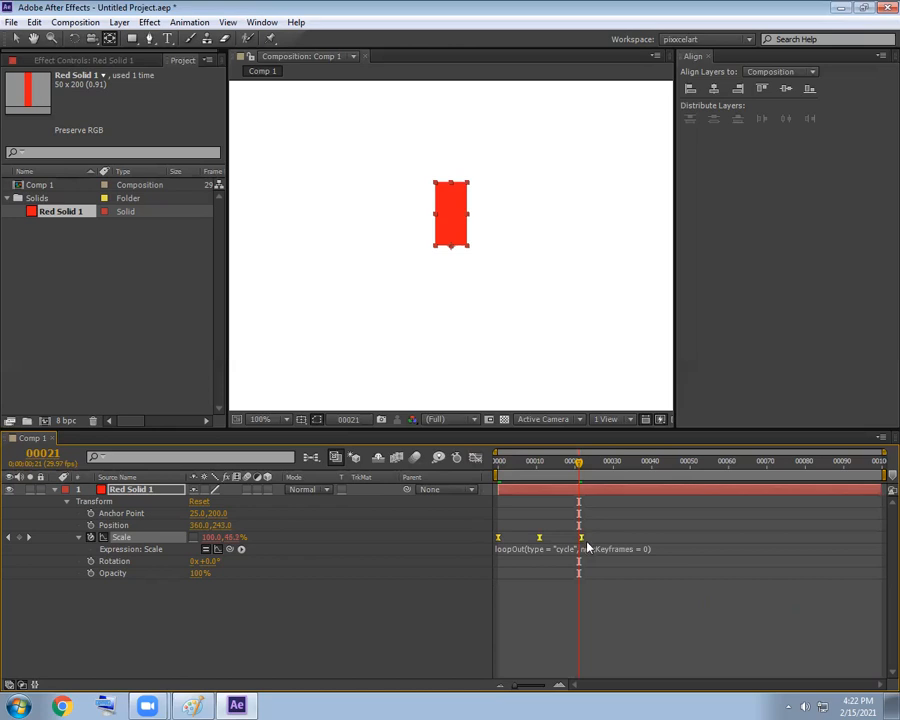
key("shift+F3")
left_click_drag(631, 545, 538, 640)
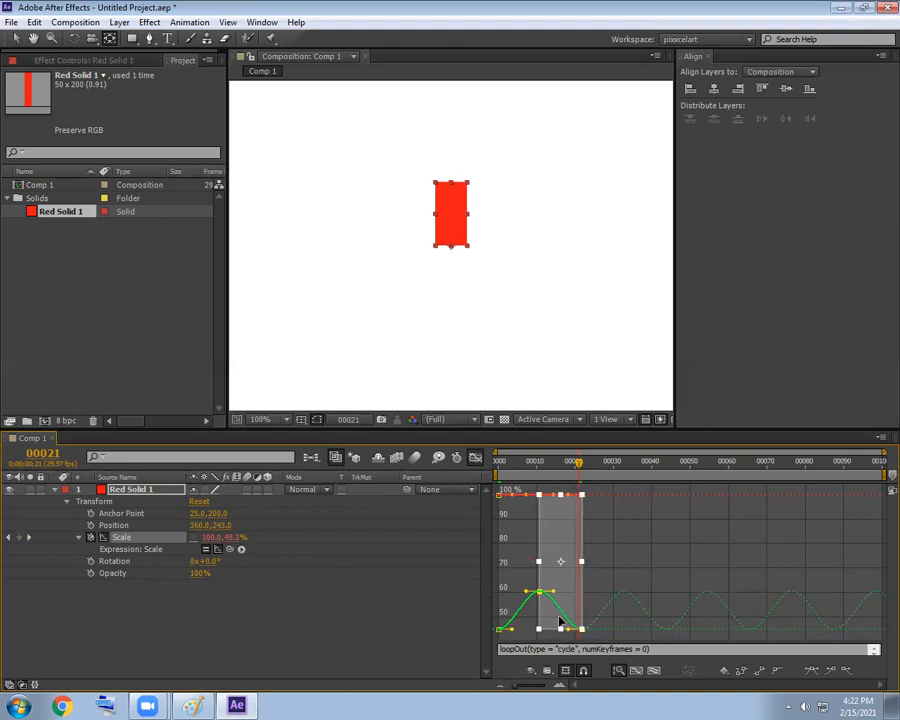
Leave the Graph Editor, compress all the Scale keyframes proportionally so the last one falls at about frame 6, and preview the loop
left_click(476, 457)
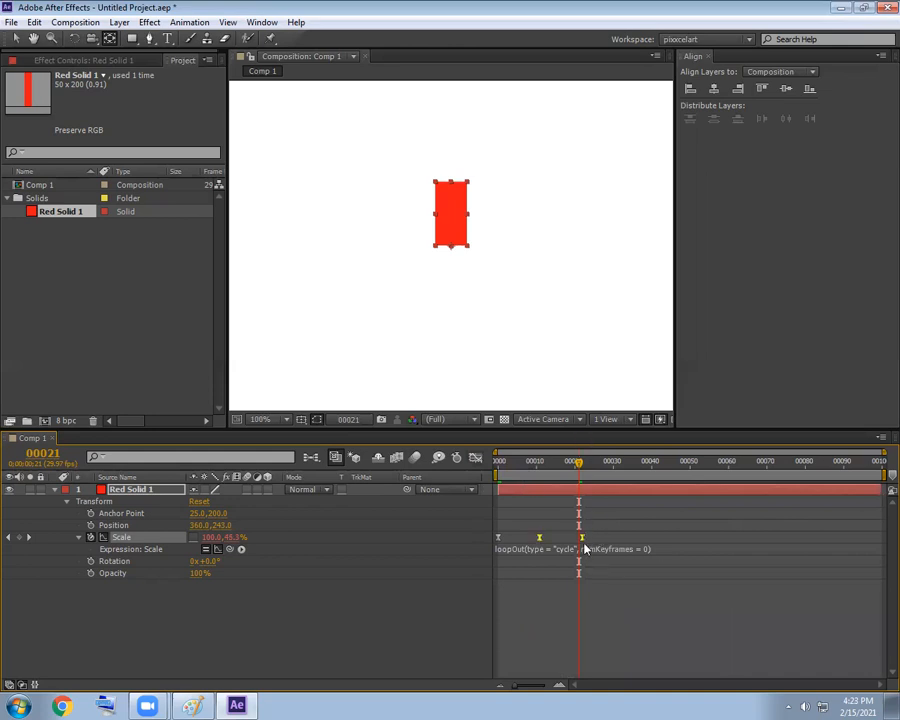
key("KP_0")
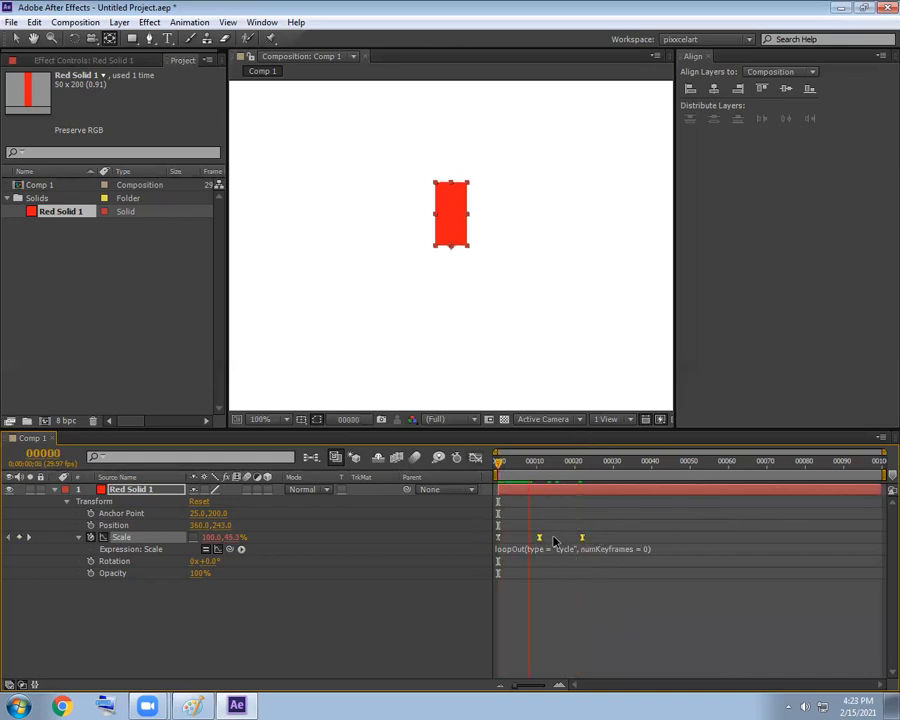
left_click_drag(605, 535, 486, 543)
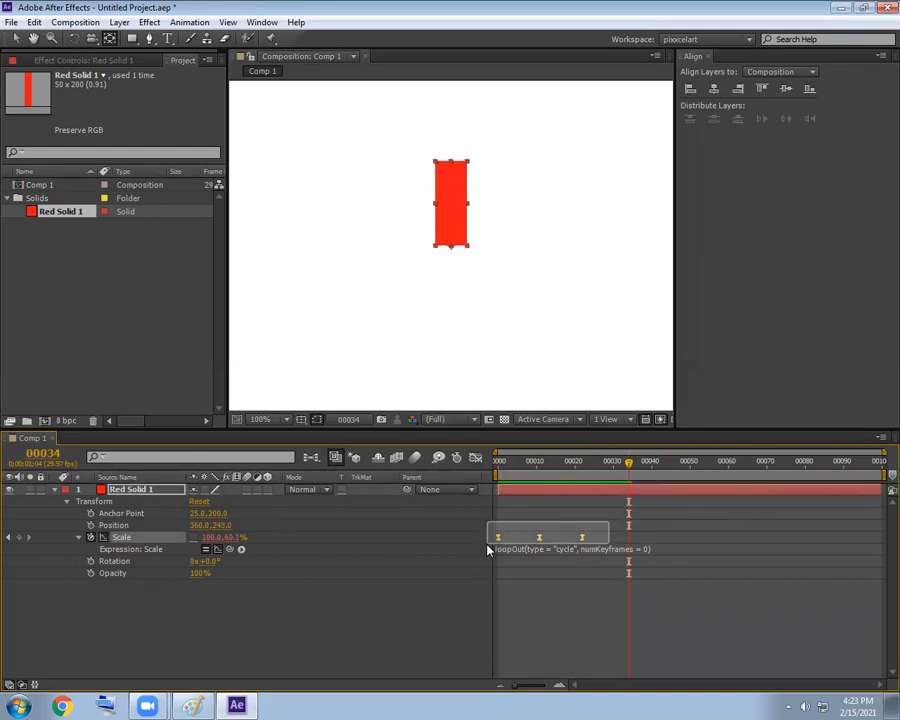
left_click_drag(582, 538, 521, 538)
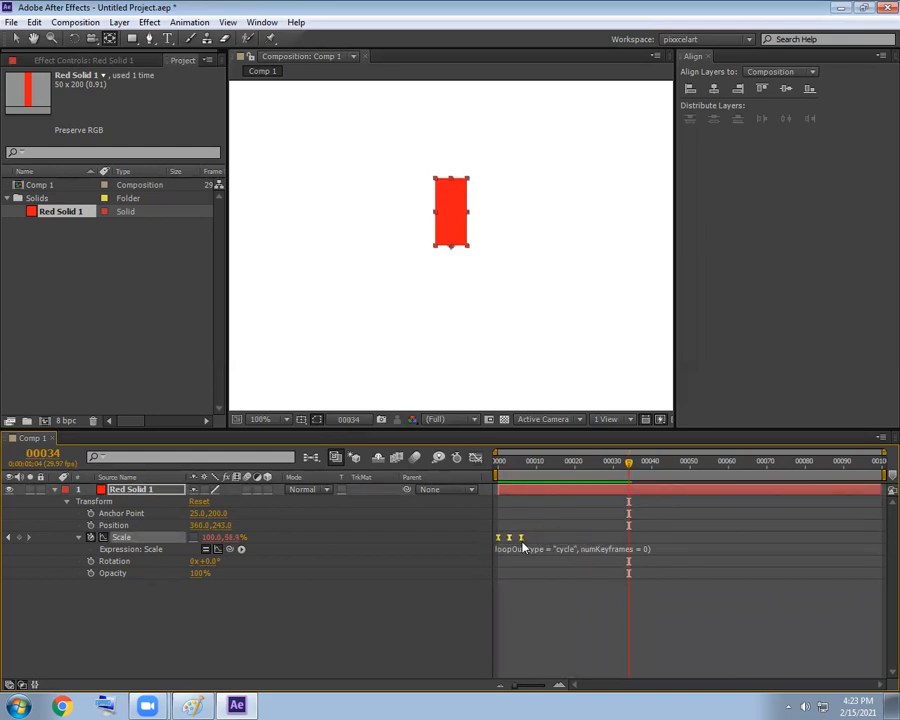
key("Home")
key("KP_0")
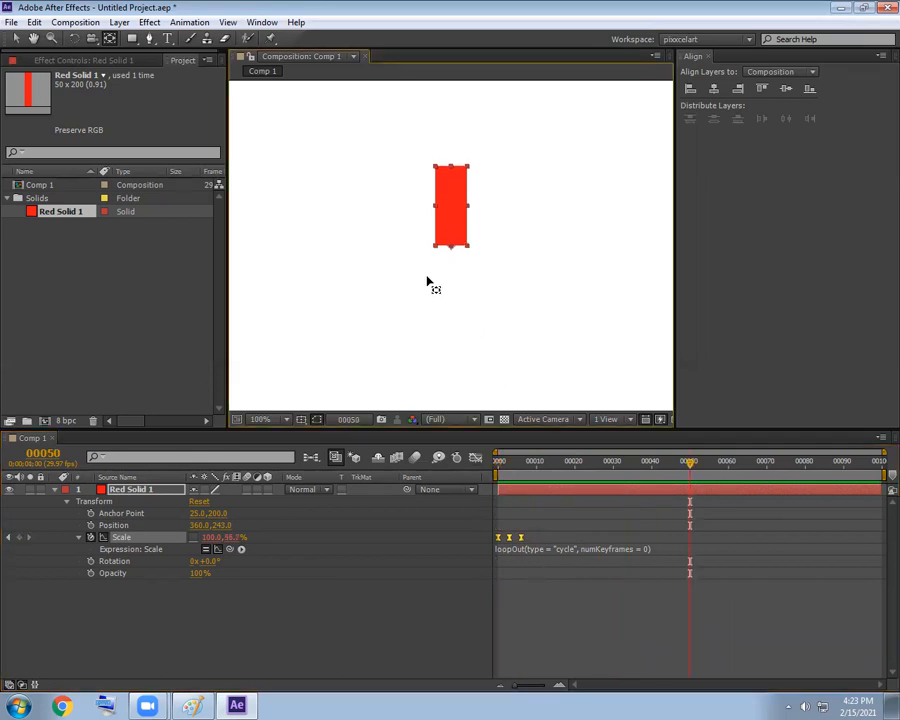
Move the solid down and left, duplicate it side by side, and stretch the left bar's Scale keyframes to end at about frame 10
left_click_drag(427, 249, 348, 311)
key("ctrl+d")
mouse_move(534, 540)
left_mouse_down()
mouse_move(482, 558)
mouse_move(537, 551)
left_mouse_up()
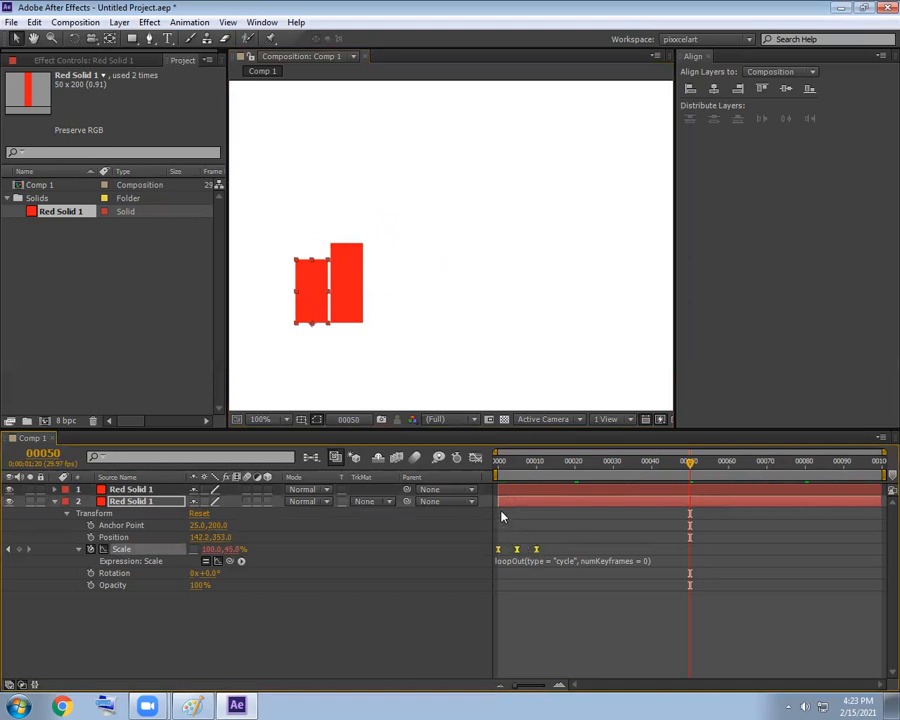
Duplicate the right bar, place the copy to its right, and stretch the copy's Scale keyframes to end at about frame 12
left_click(521, 490)
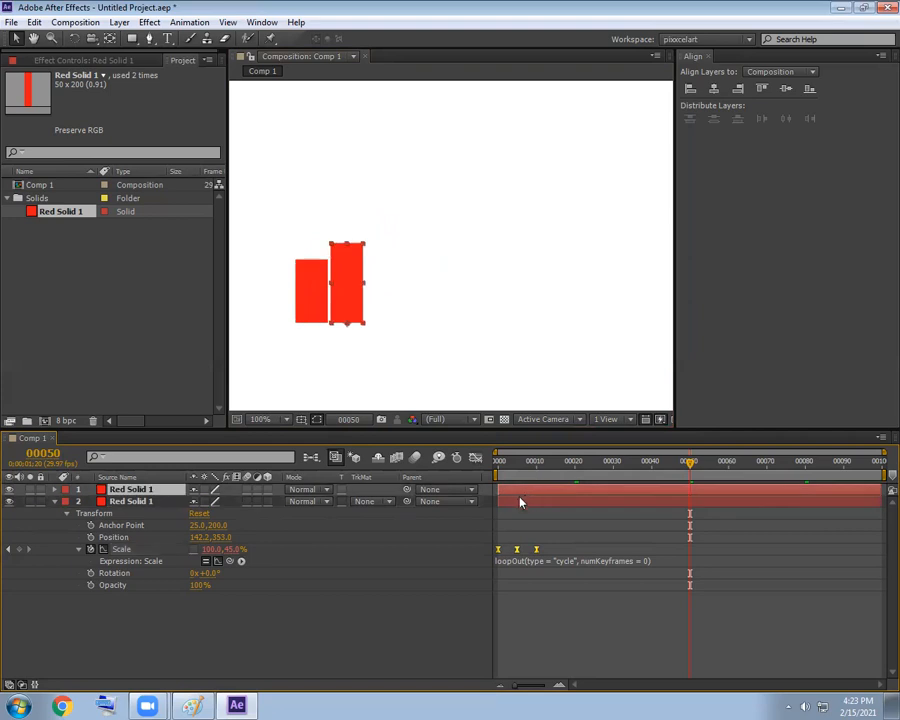
key("ctrl+d")
left_click_drag(350, 295, 382, 295)
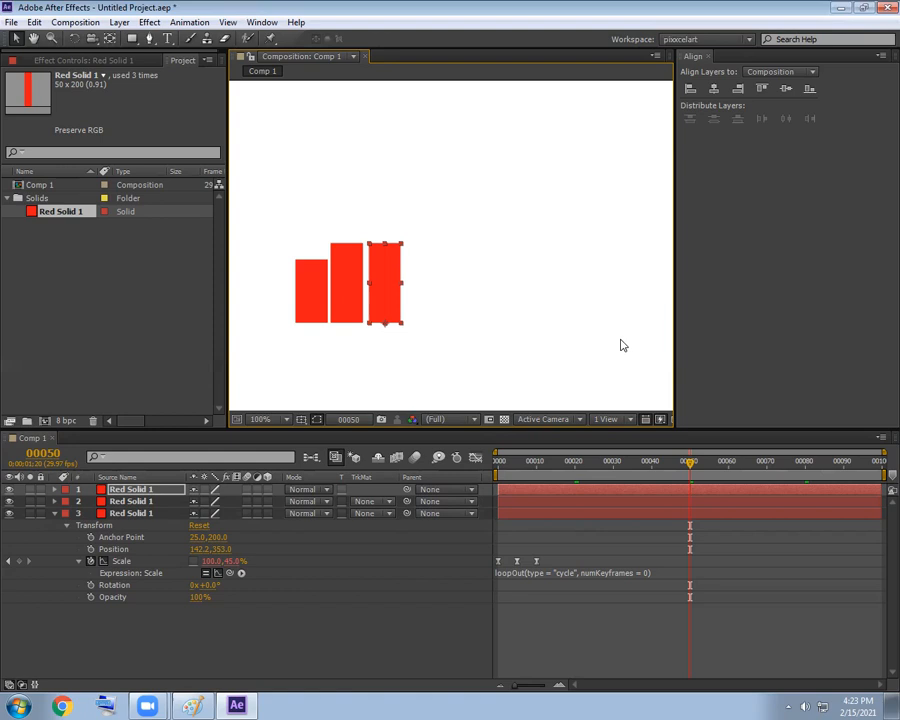
left_click(194, 24)
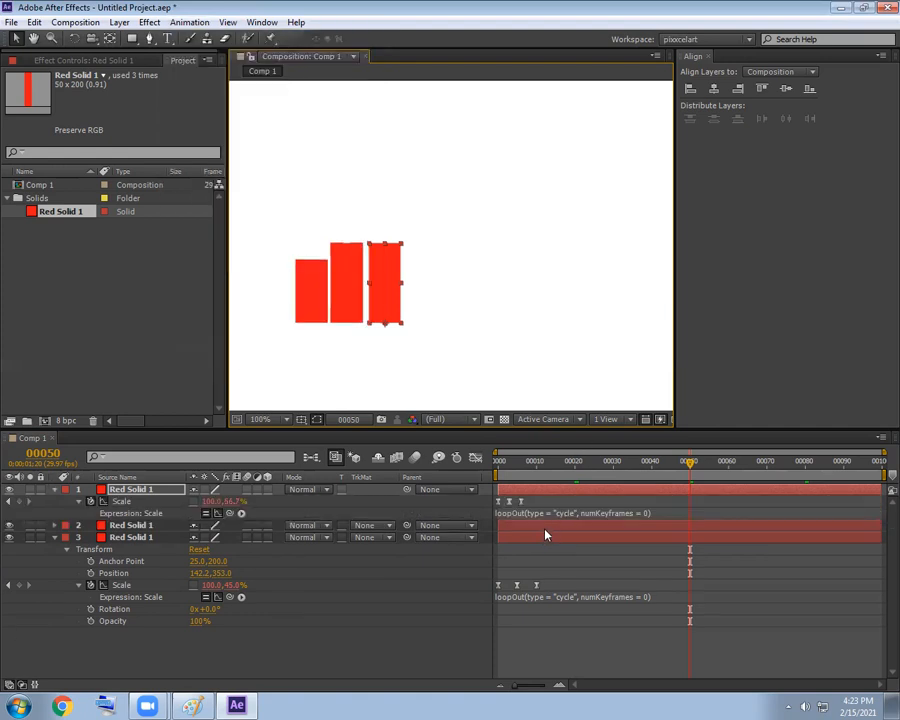
left_click_drag(512, 508, 545, 508)
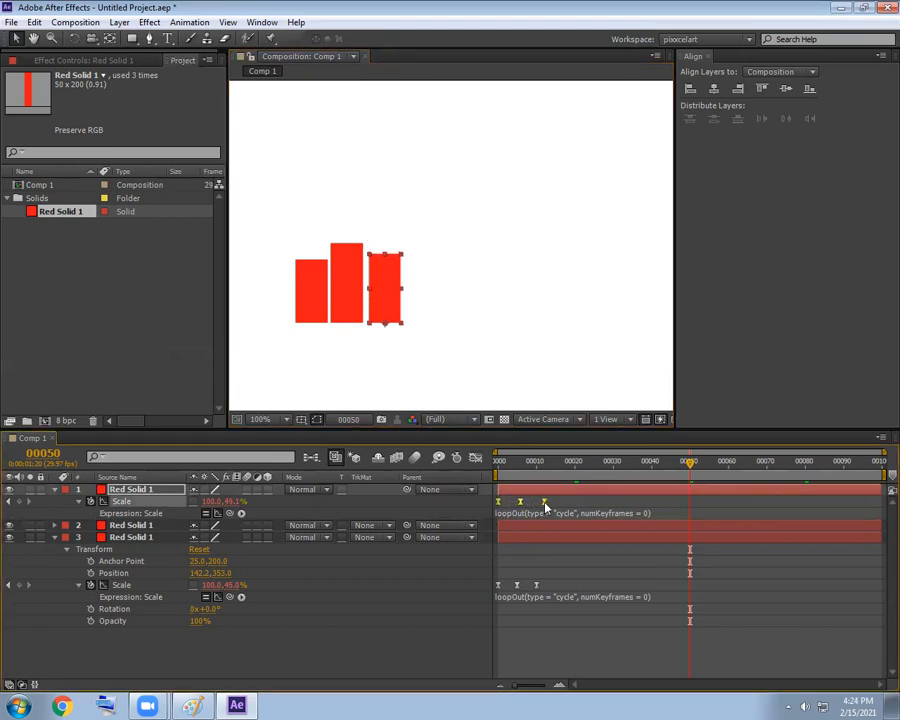
Duplicate the third bar as a fourth one to its right, with its Scale keyframes stretched to end at about frame 17, and preview
key("ctrl+d")
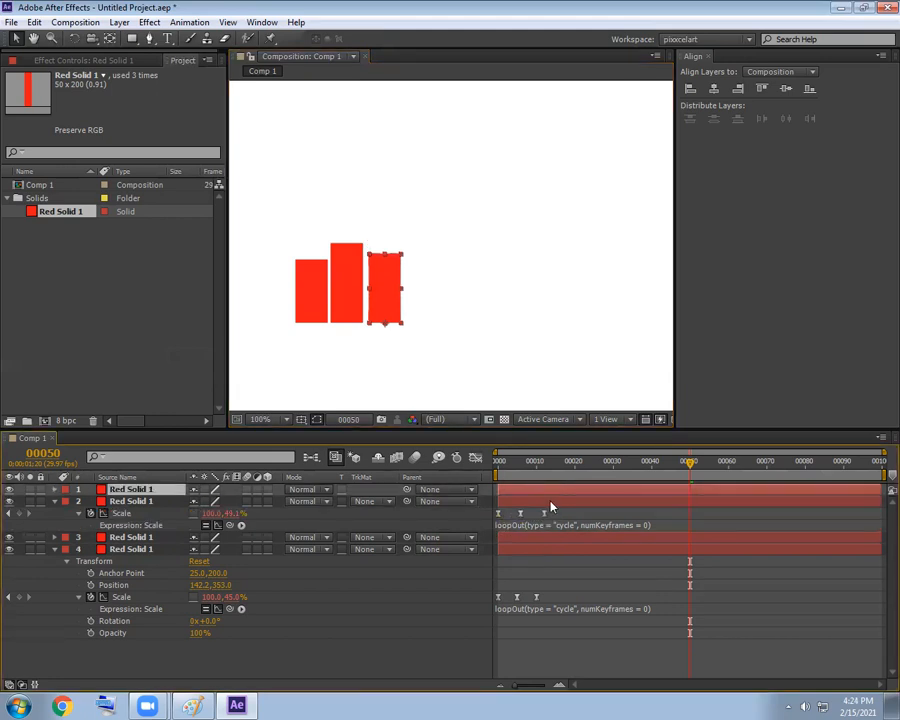
key("u")
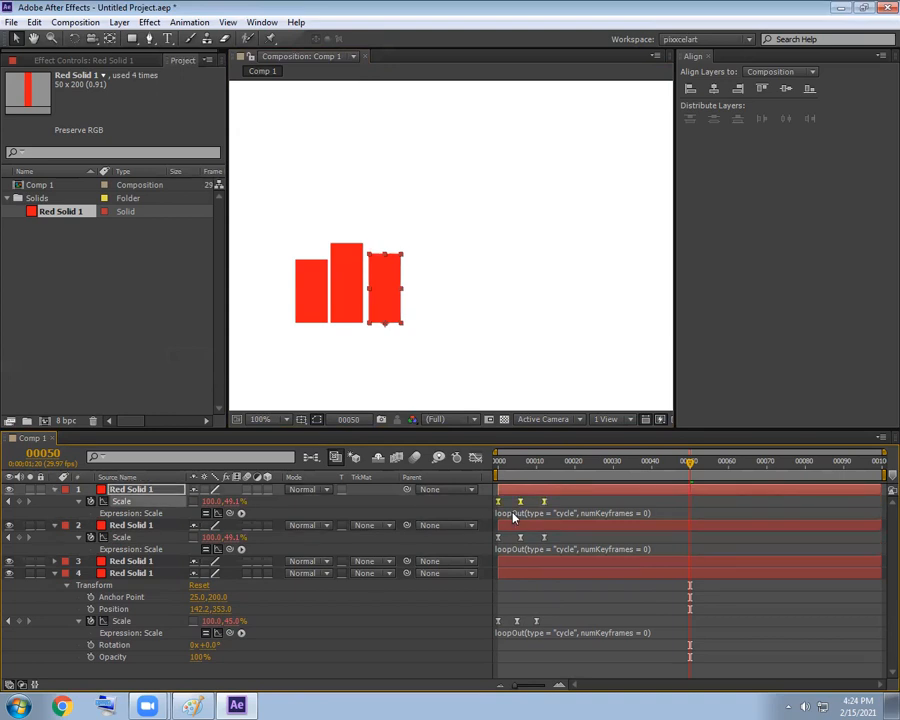
left_click_drag(545, 505, 563, 503)
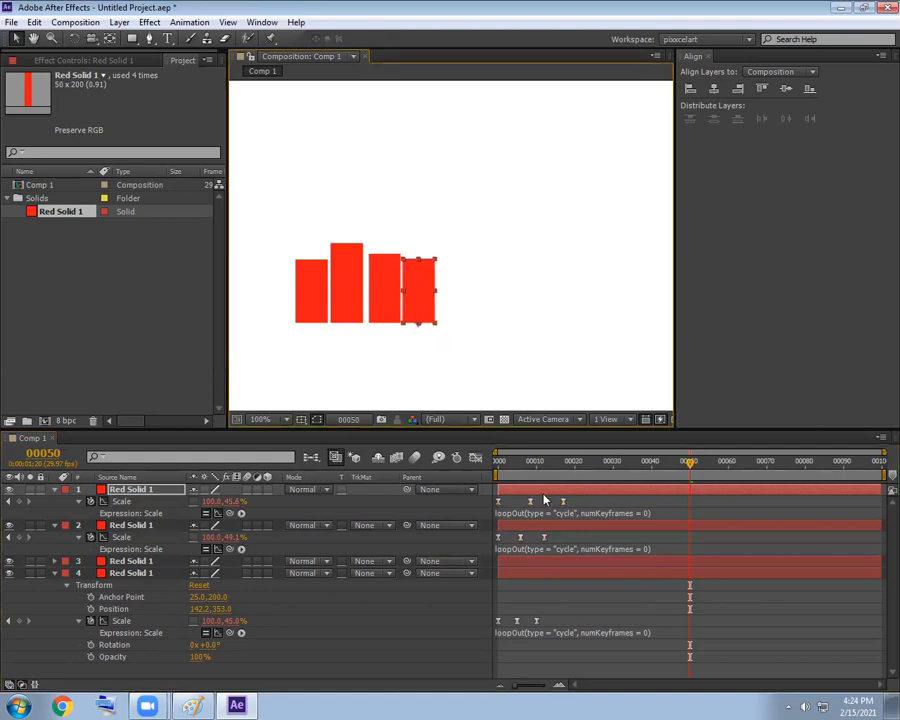
key("Home")
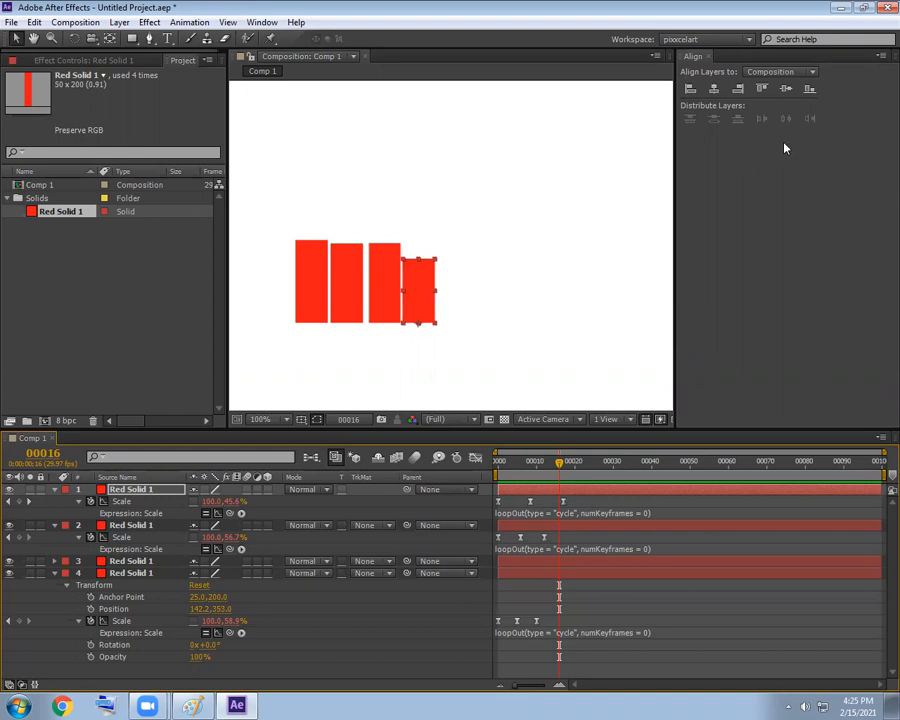
Locate the Align options and select all four red bars in the composition
left_click(260, 23)
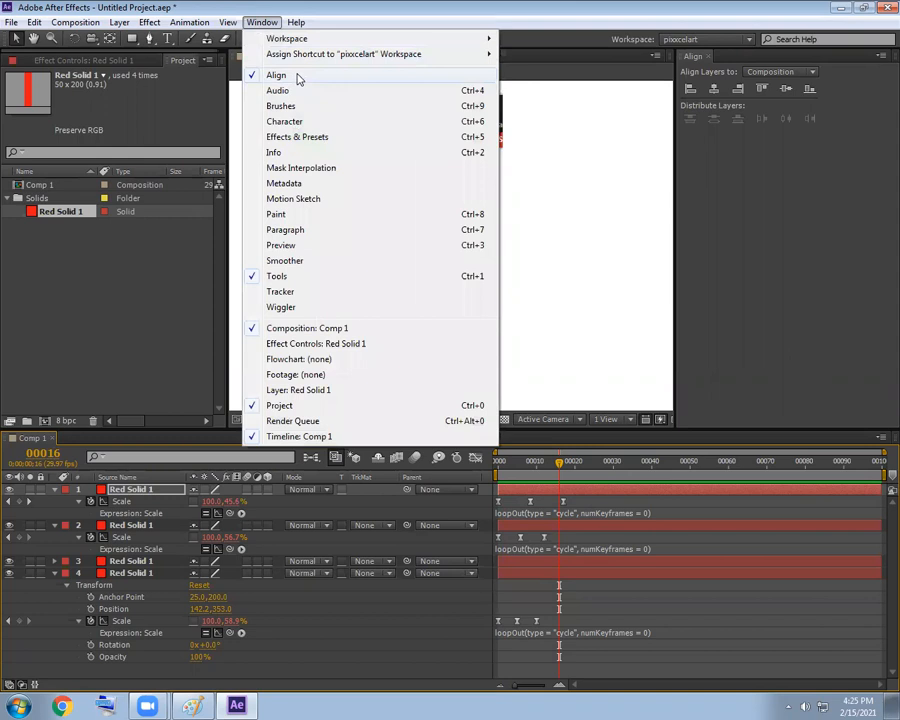
left_click(649, 195)
left_click_drag(536, 211, 257, 365)
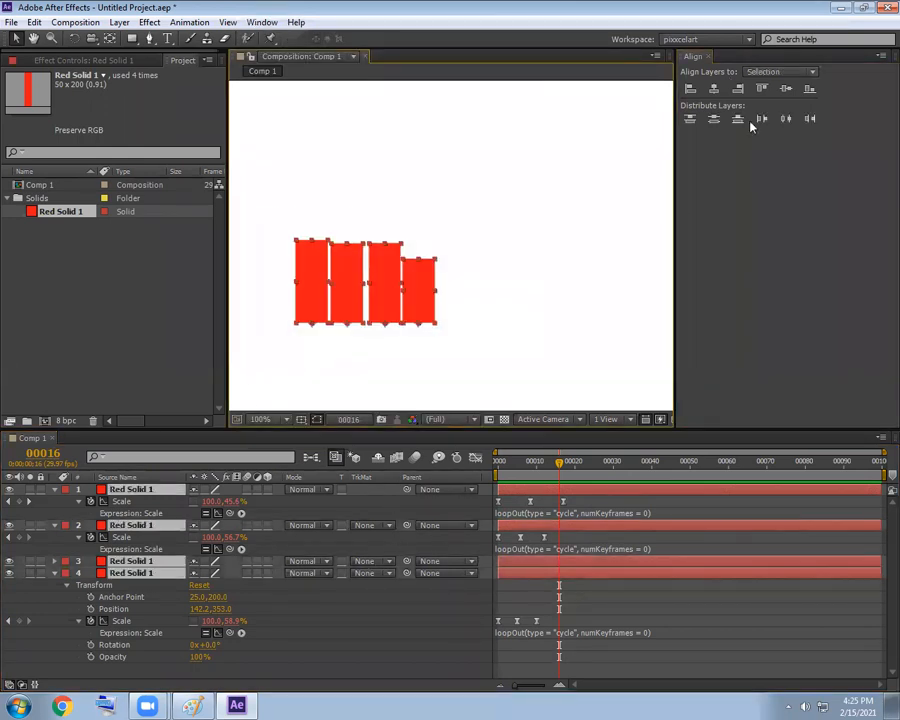